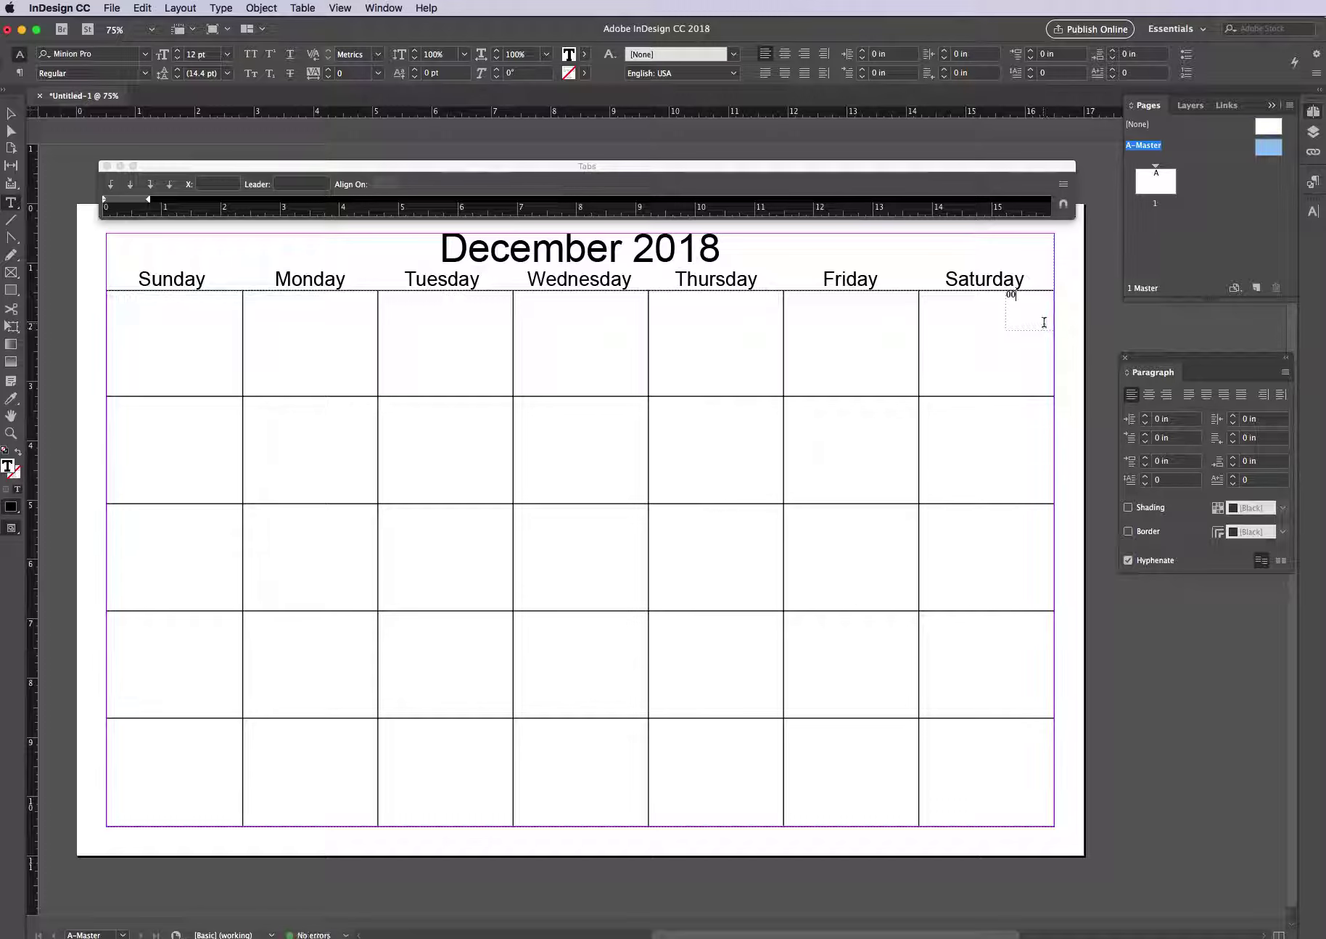
Step: Format the 00 date placeholder in the first Saturday cell as Arial Black at 24 pt
key("super+a")
left_click(148, 56)
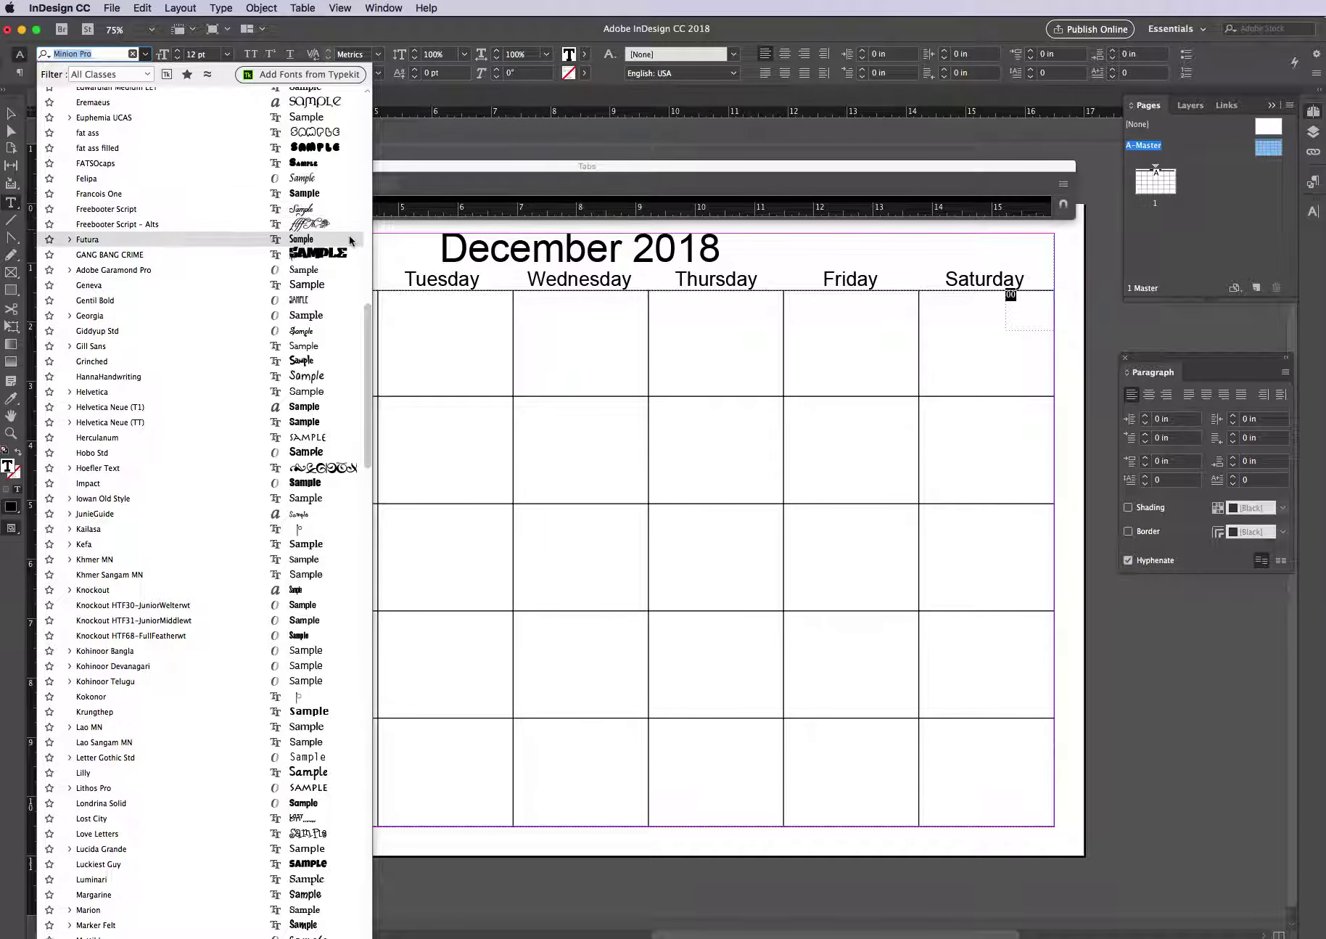
left_click_drag(368, 319, 341, 75)
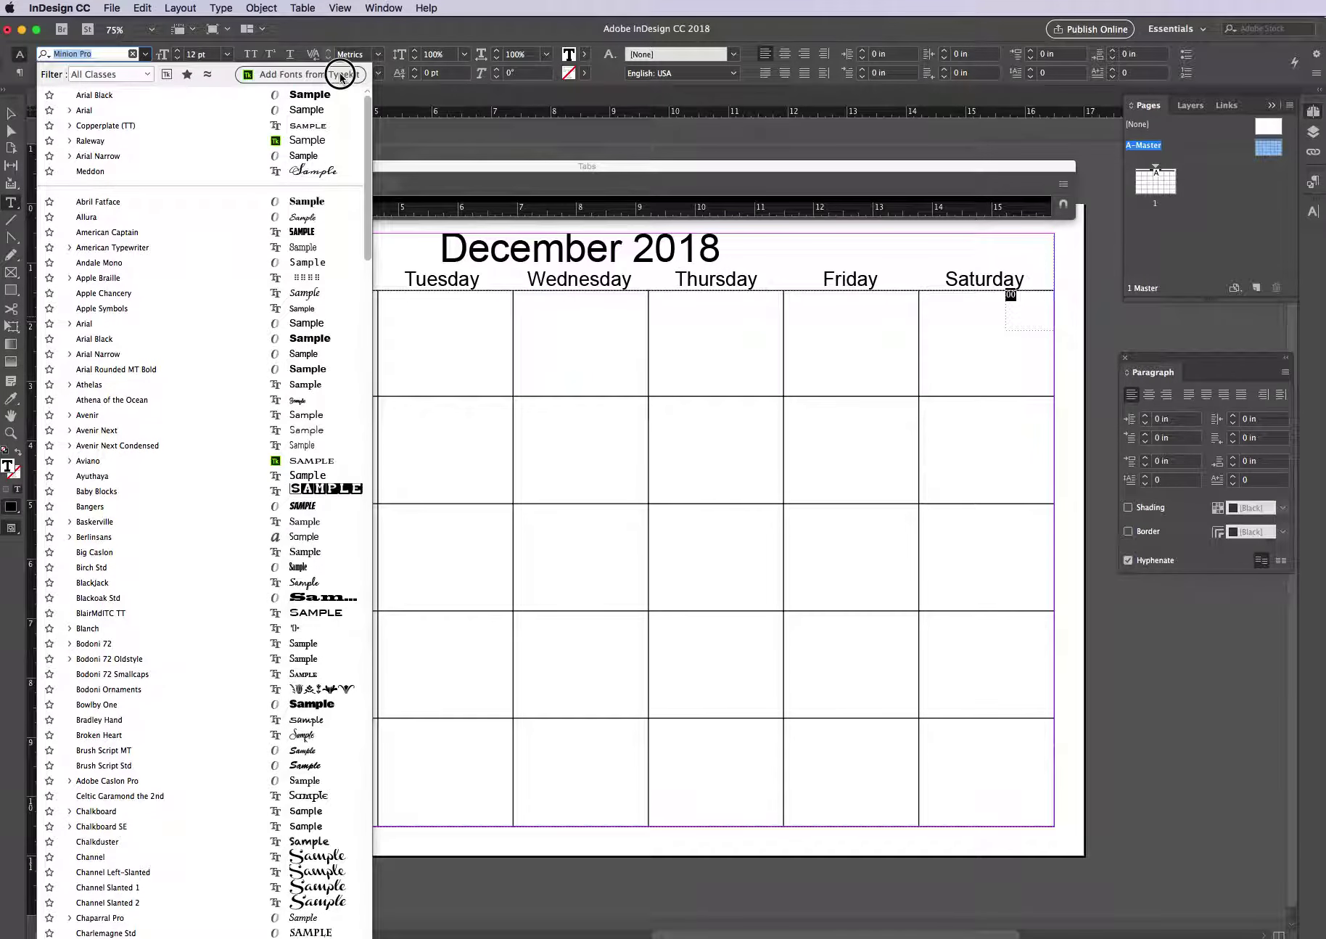
left_click(302, 98)
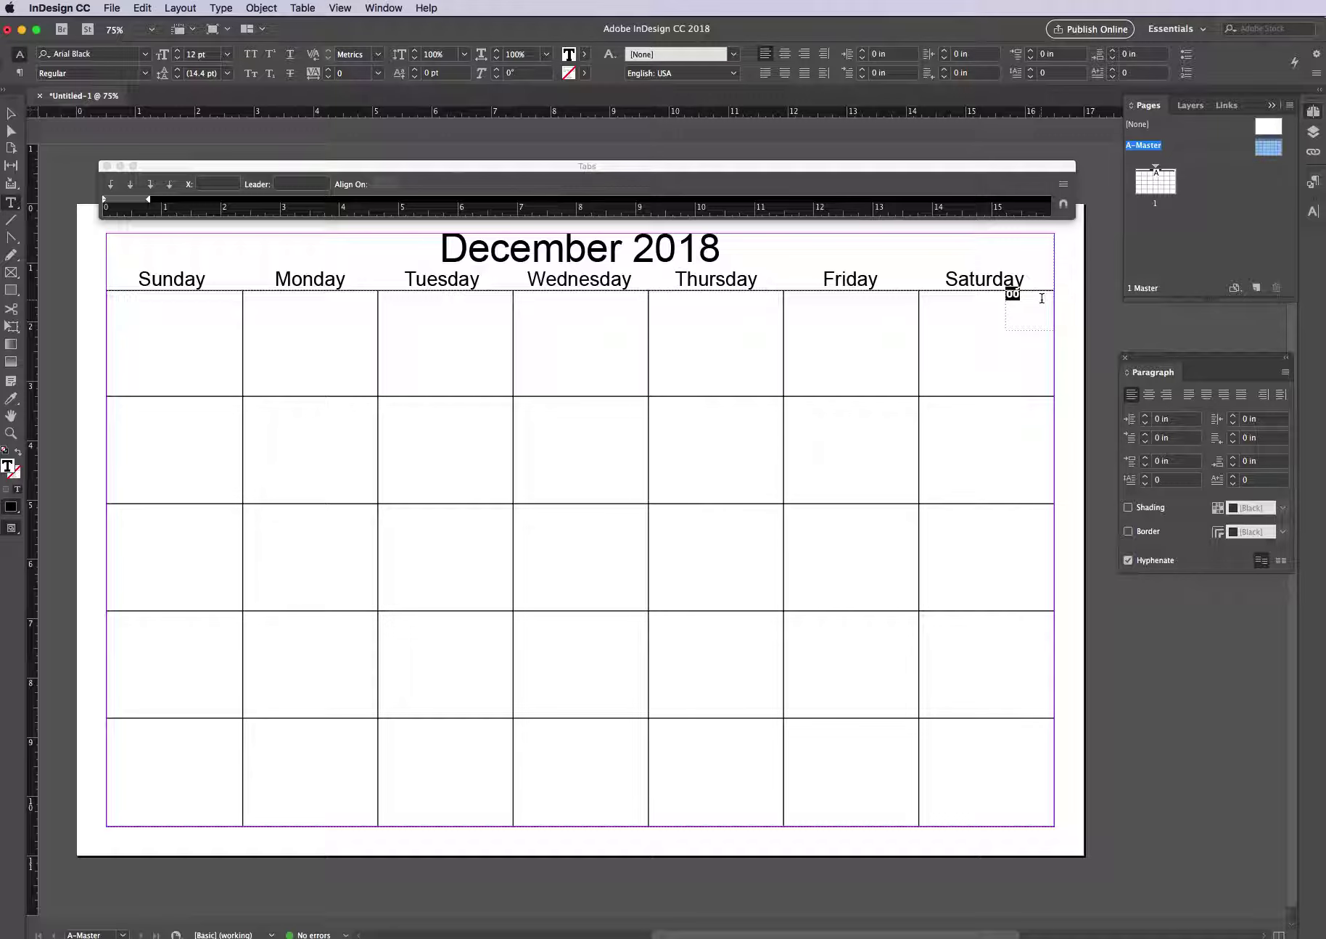
left_click(227, 55)
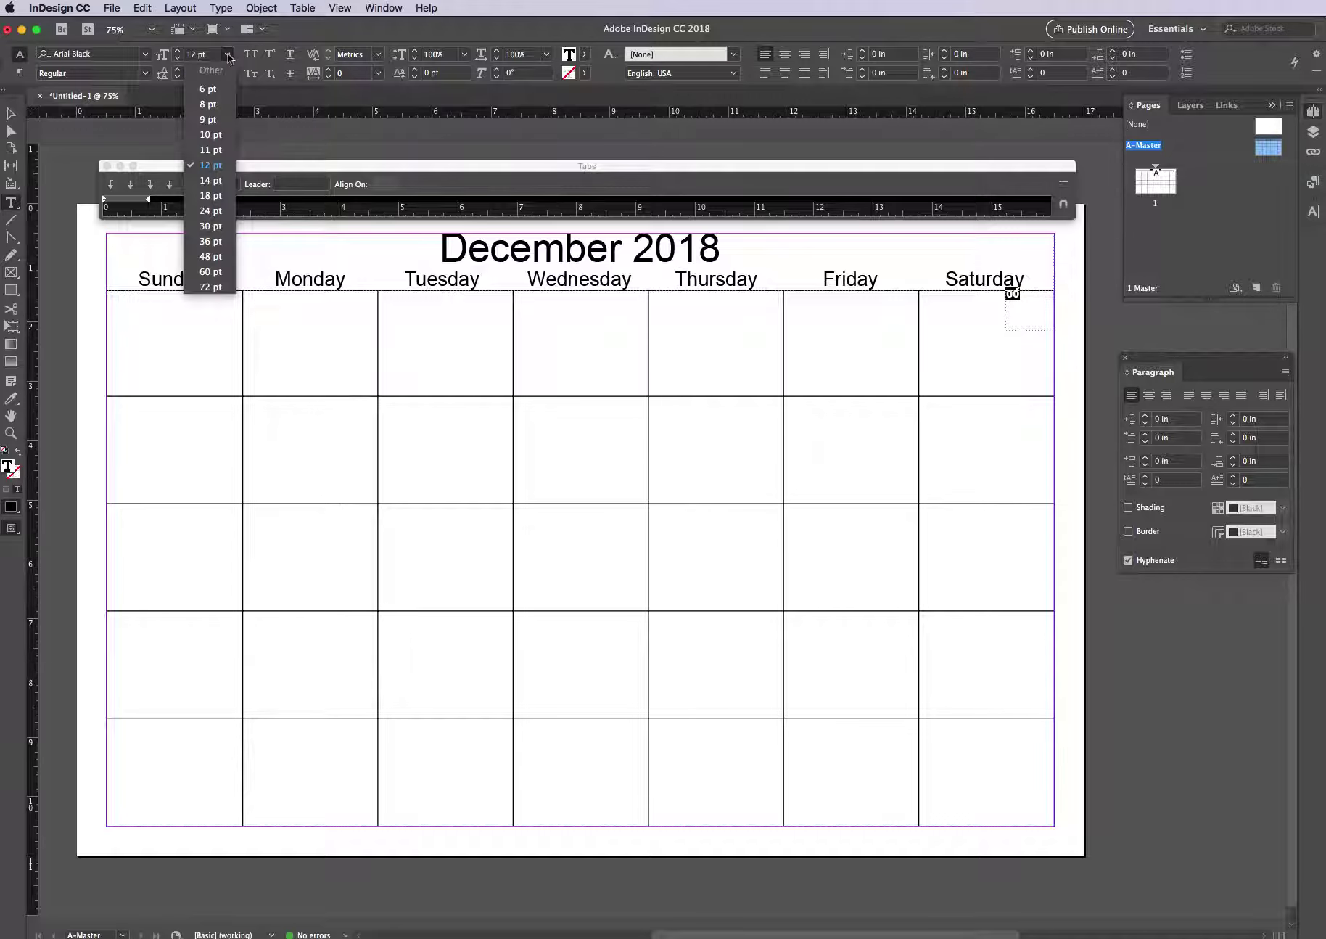
left_click(210, 210)
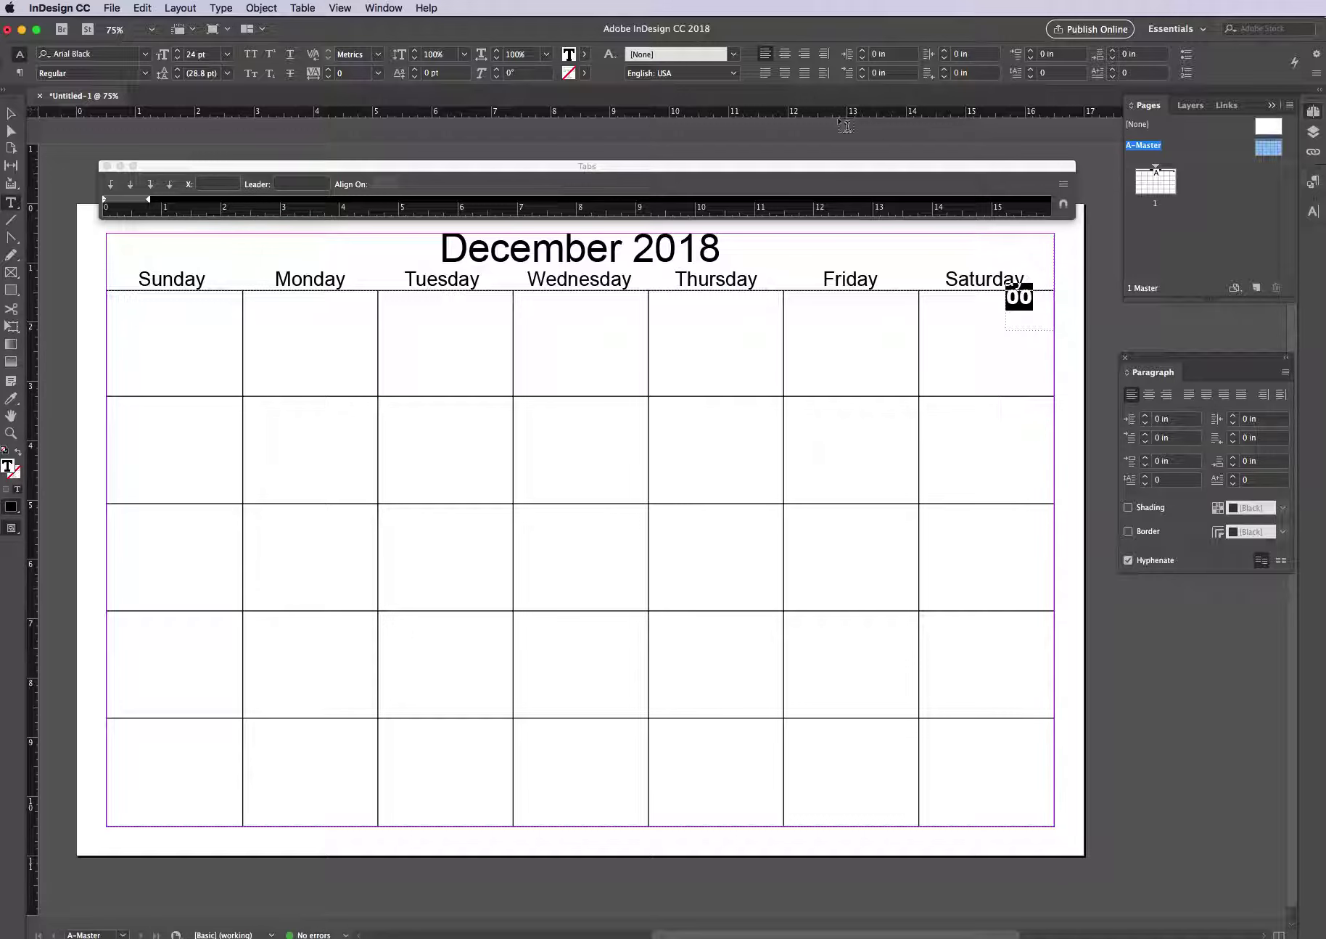
Step: Center the 00 placeholder both horizontally and vertically within its text frame
left_click(784, 55)
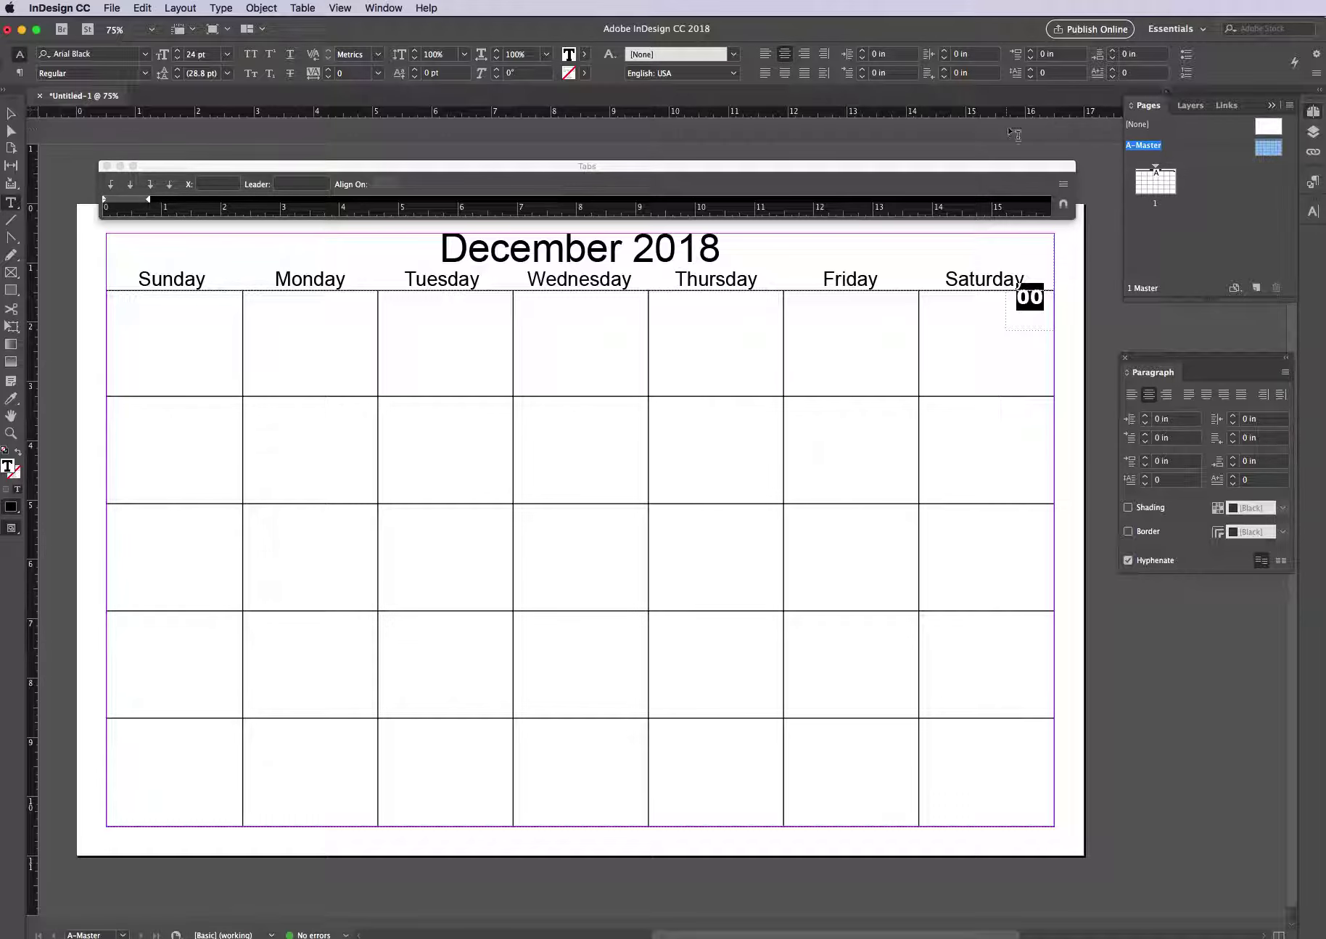
left_click(9, 114)
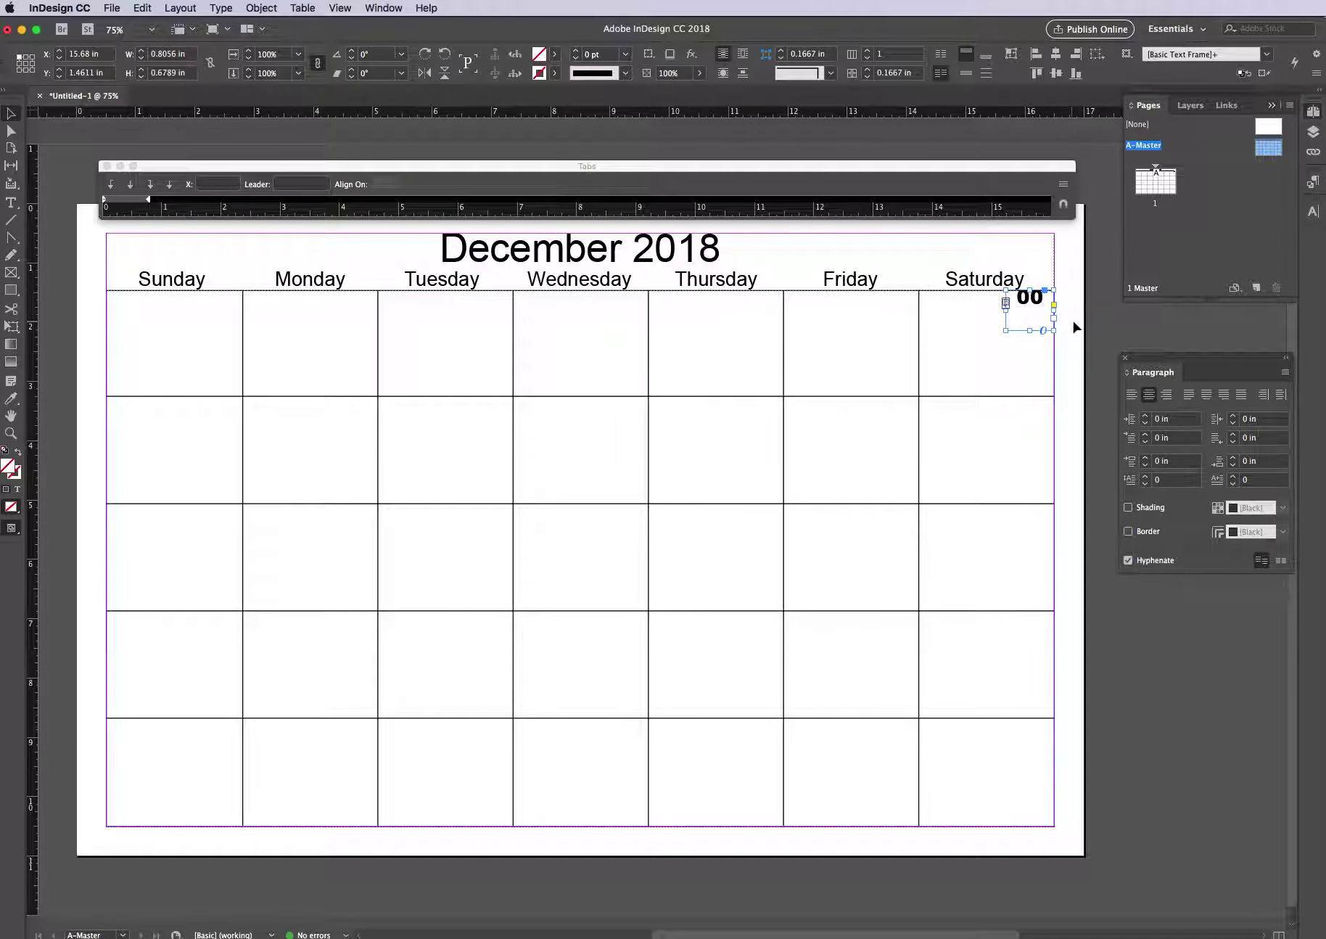
left_click(10, 116)
left_click(966, 74)
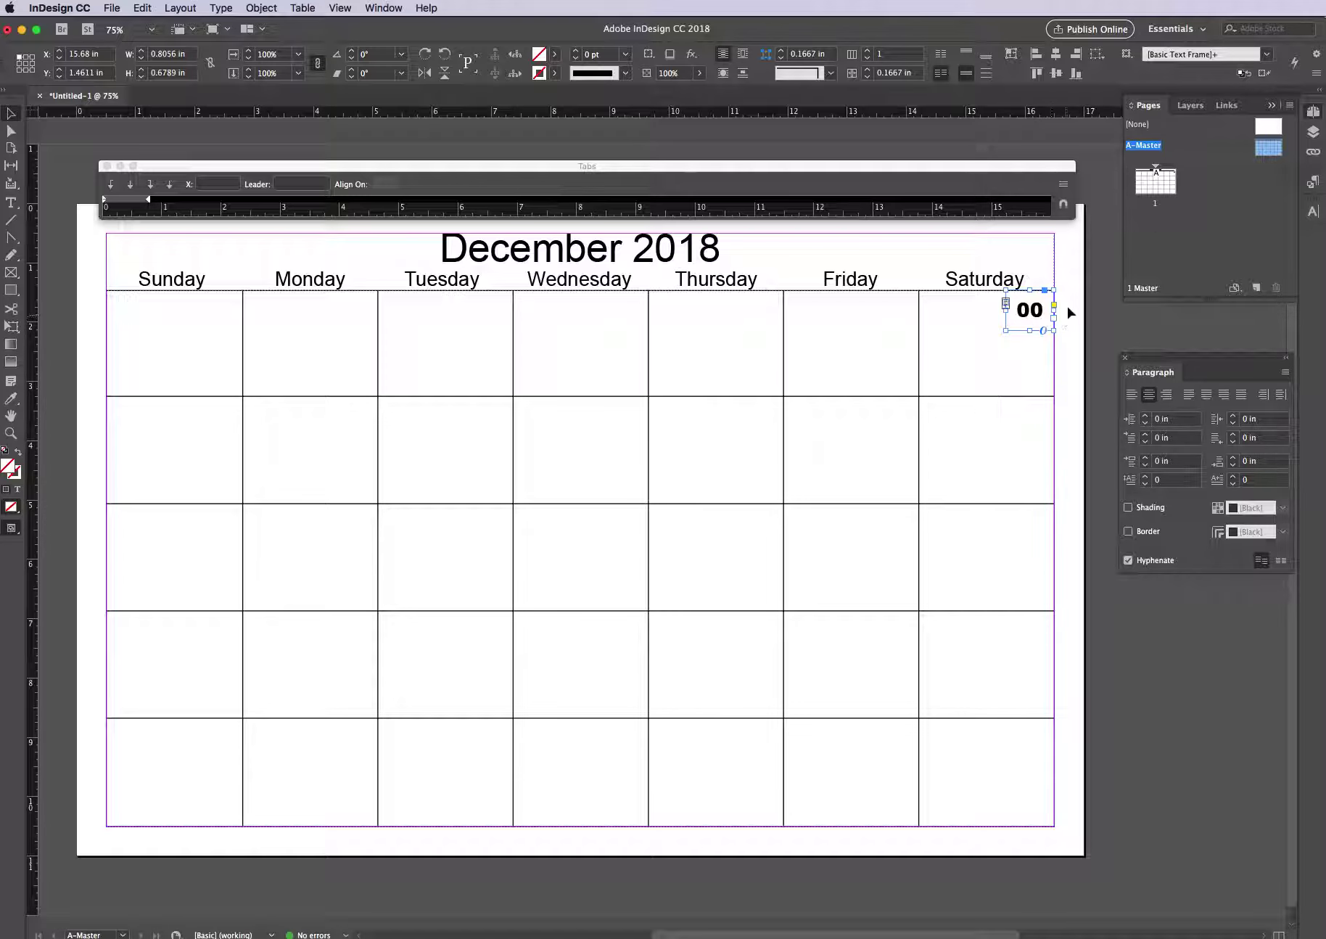
double_click(1042, 310)
left_click_drag(1042, 310, 1012, 309)
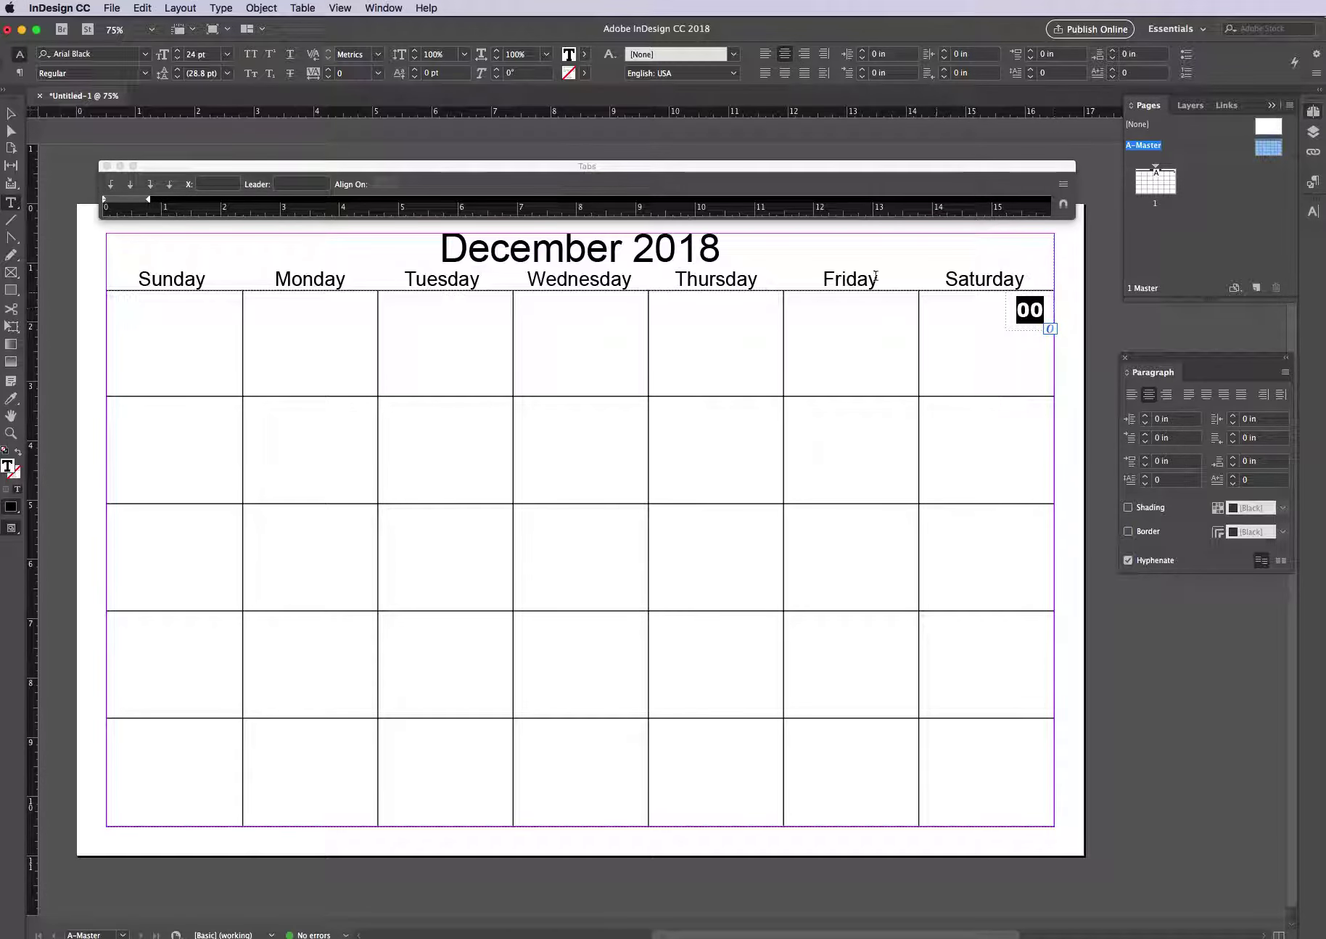
left_click(10, 113)
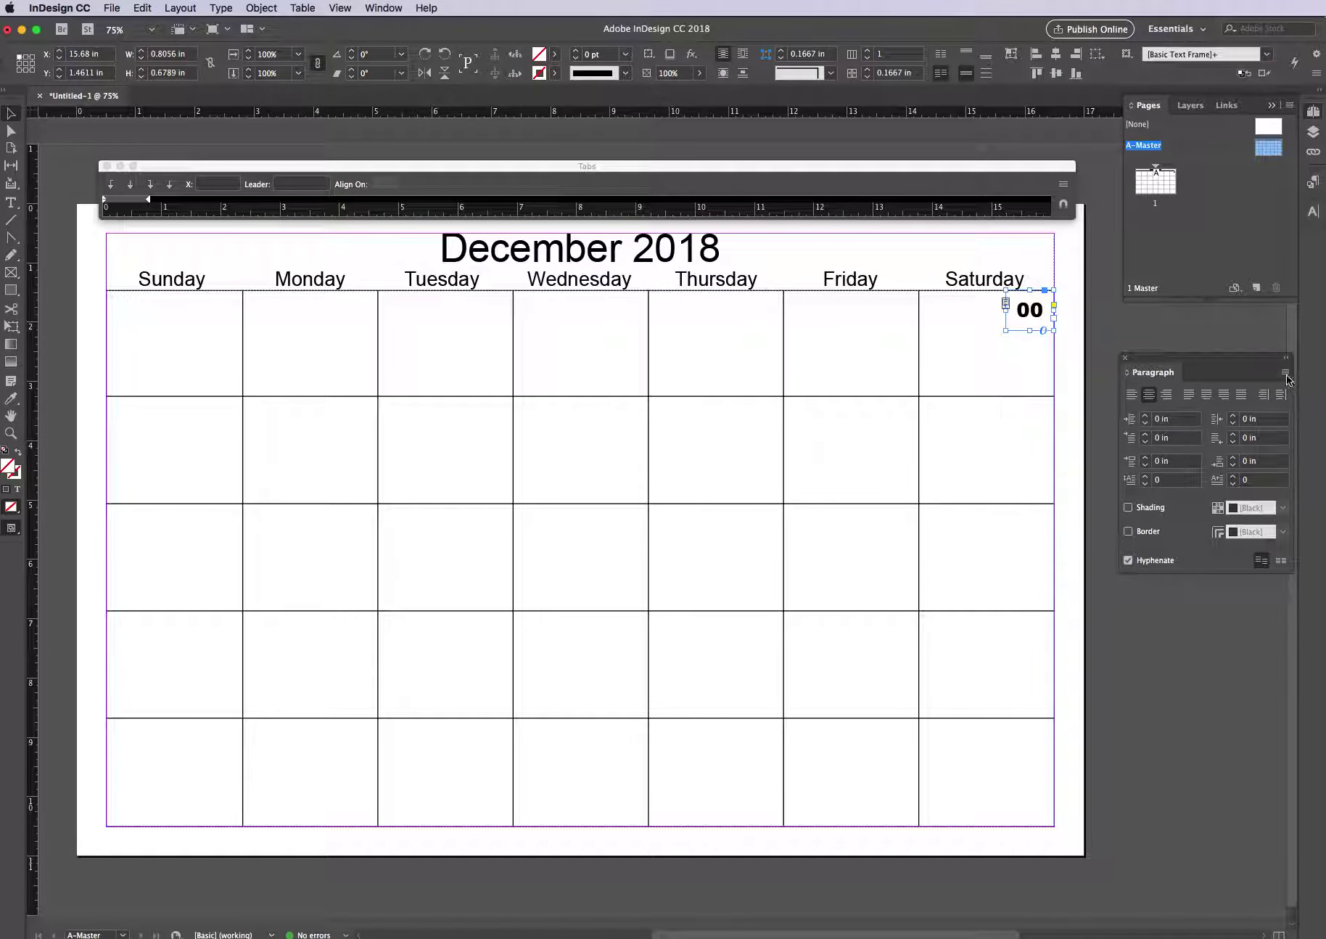
left_click(1285, 373)
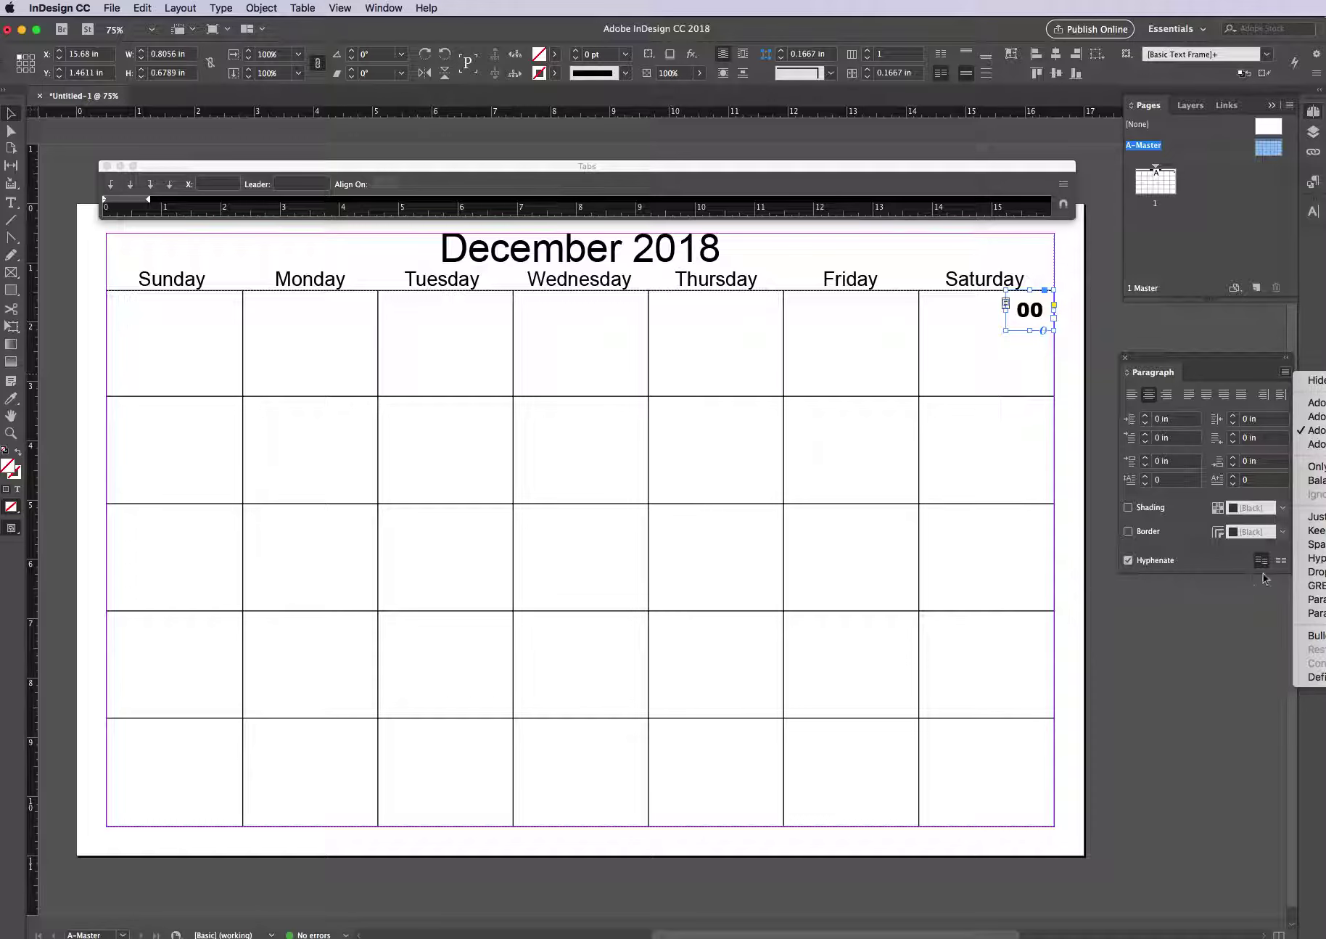
left_click(1228, 606)
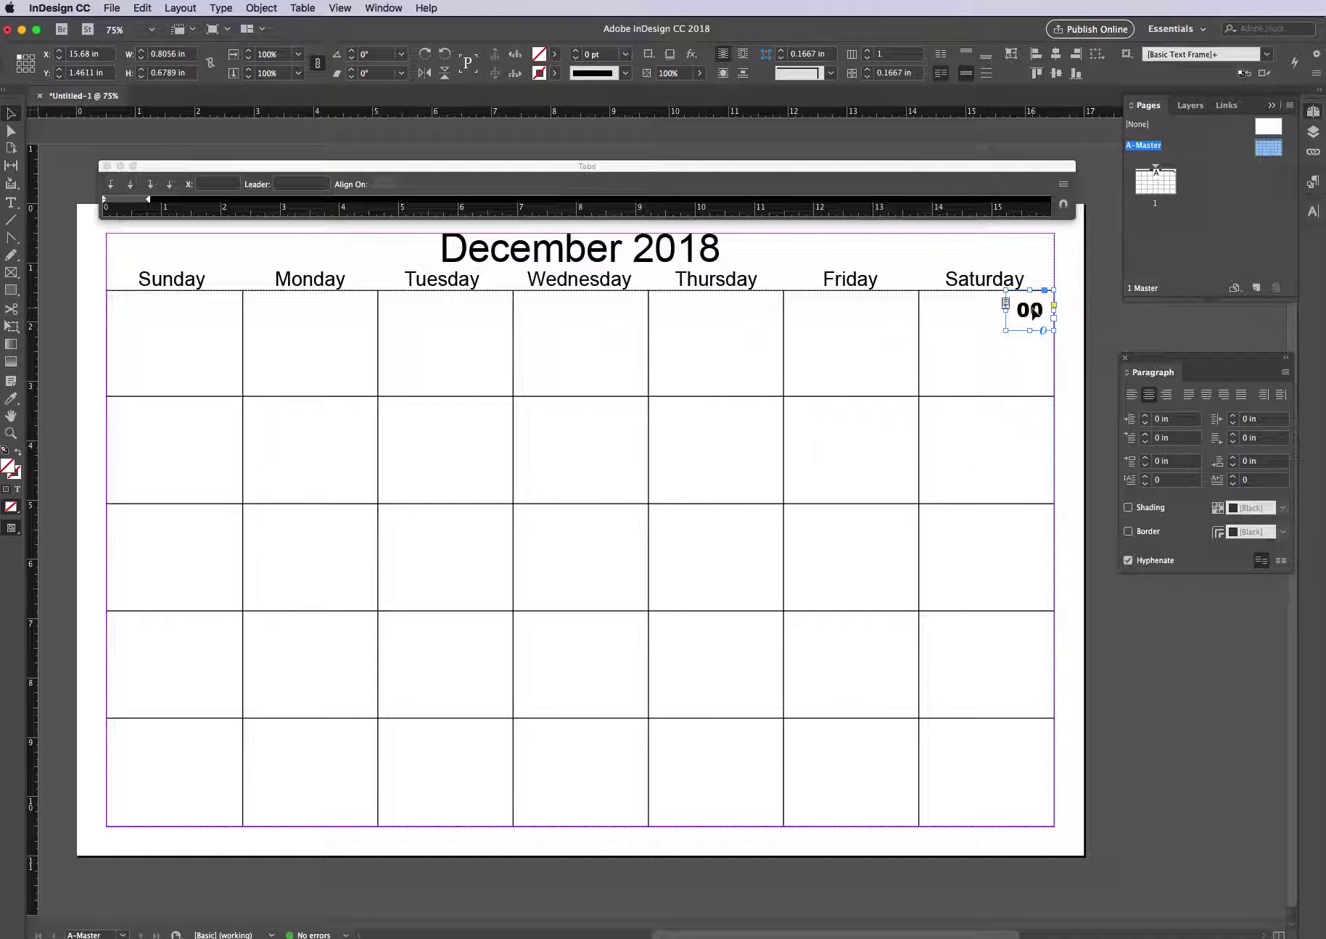
Step: Duplicate the 00 placeholder into all seven cells of the second week row, and copy that row into the three rows below
left_click_drag(1034, 312, 1034, 423)
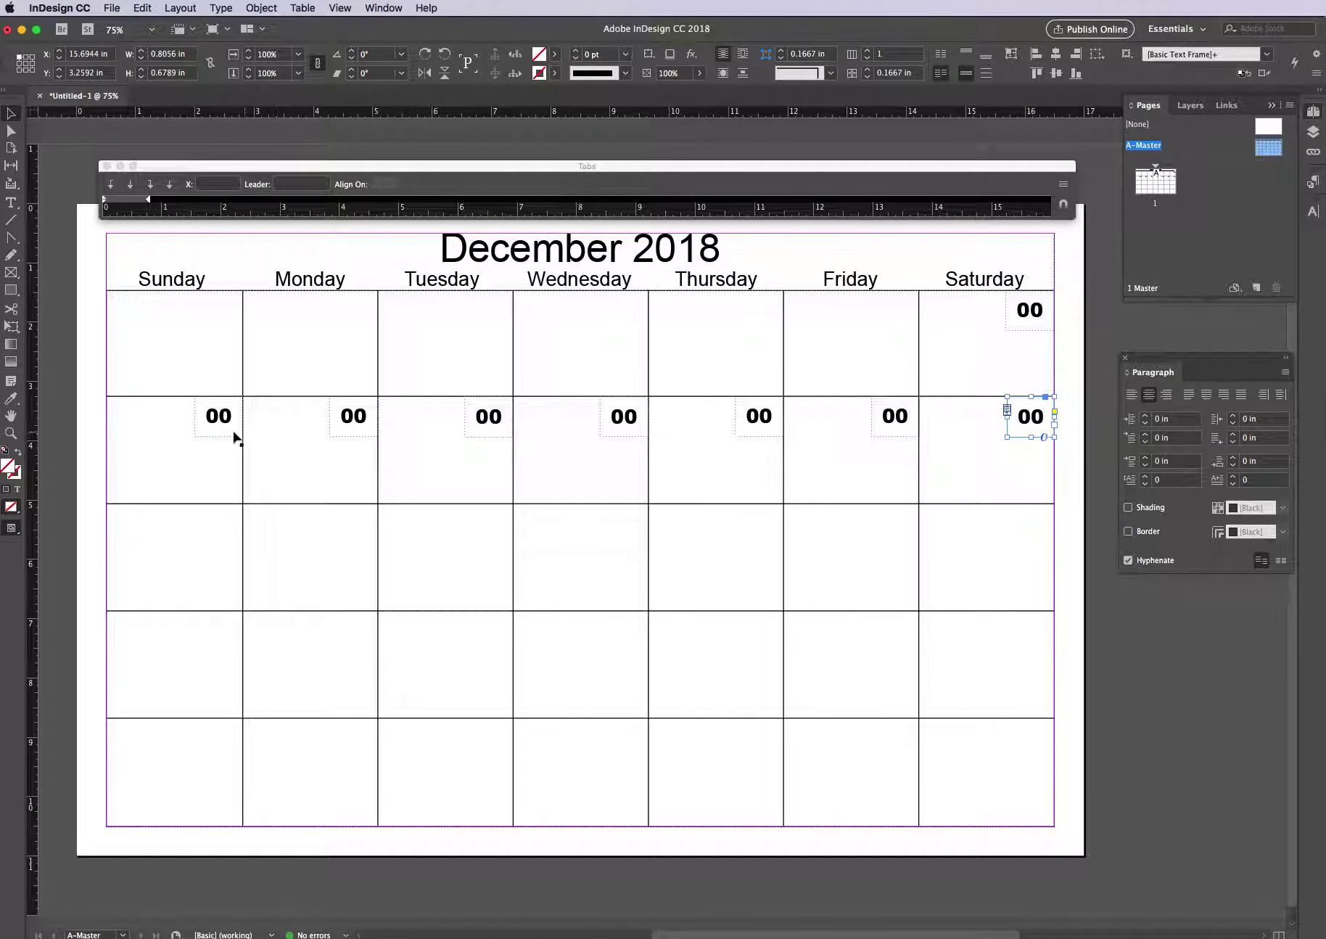
left_click(220, 431, "shift")
left_click(334, 428, "shift")
left_click(473, 422, "shift")
left_click(607, 421, "shift")
left_click(748, 419, "shift")
left_click(883, 420, "shift")
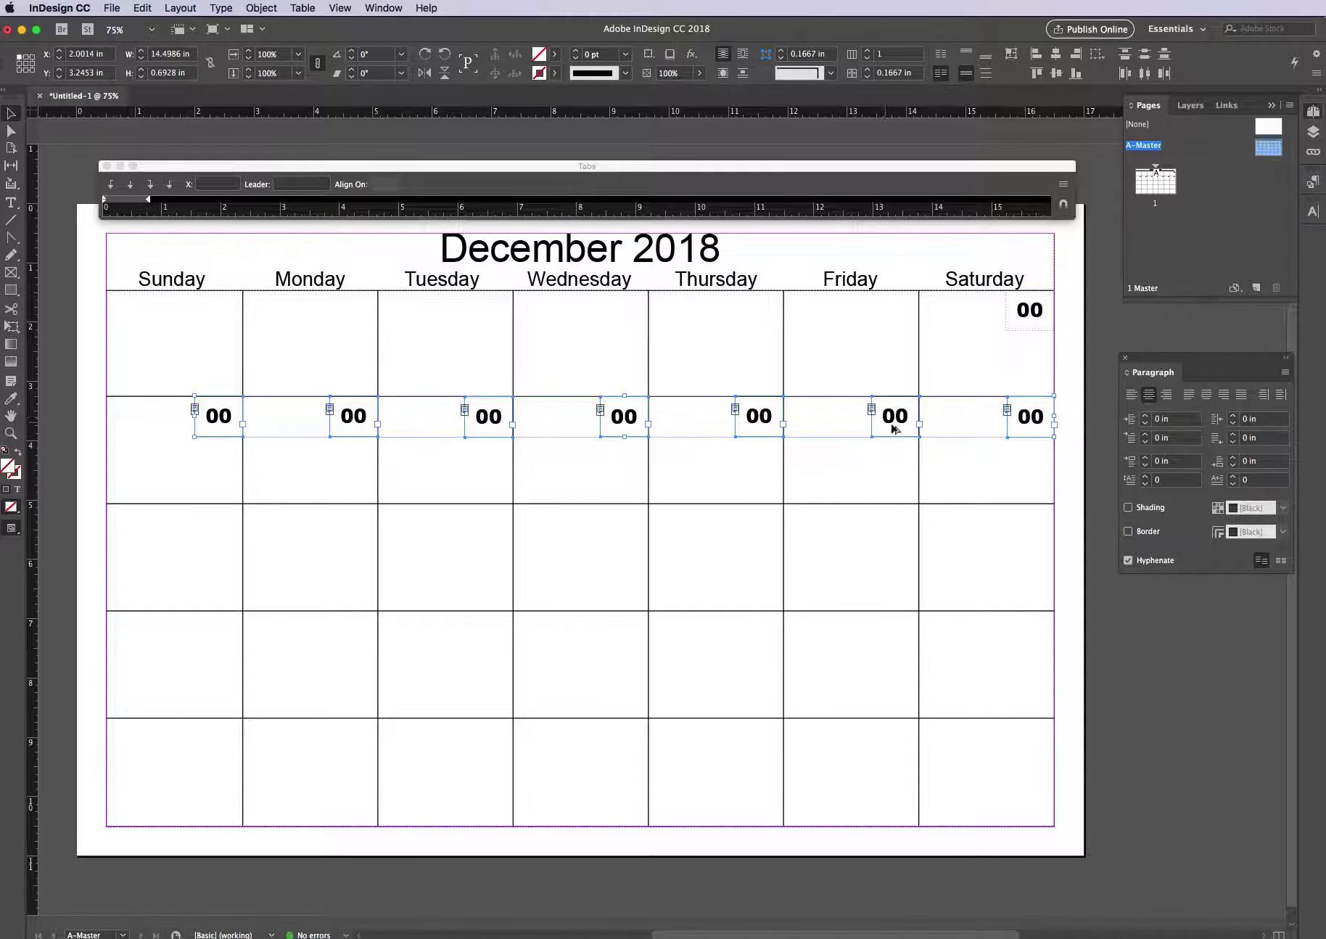
left_click_drag(895, 419, 898, 740)
left_click(896, 632)
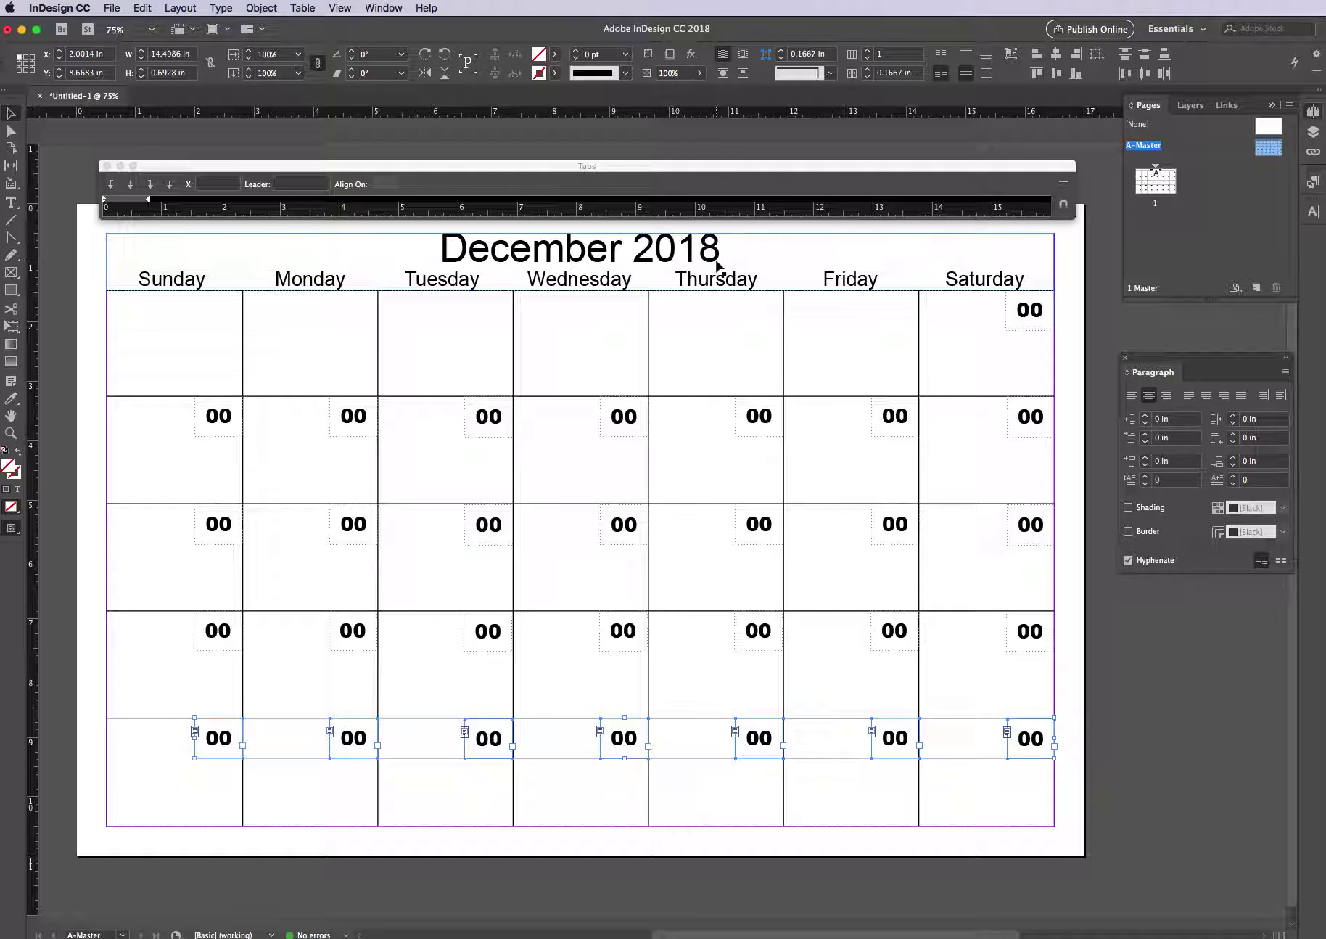
Step: Apply A-Master to page 1, override the first Saturday's 00 placeholder there, and replace its text with 1
left_click_drag(1268, 147, 1159, 192)
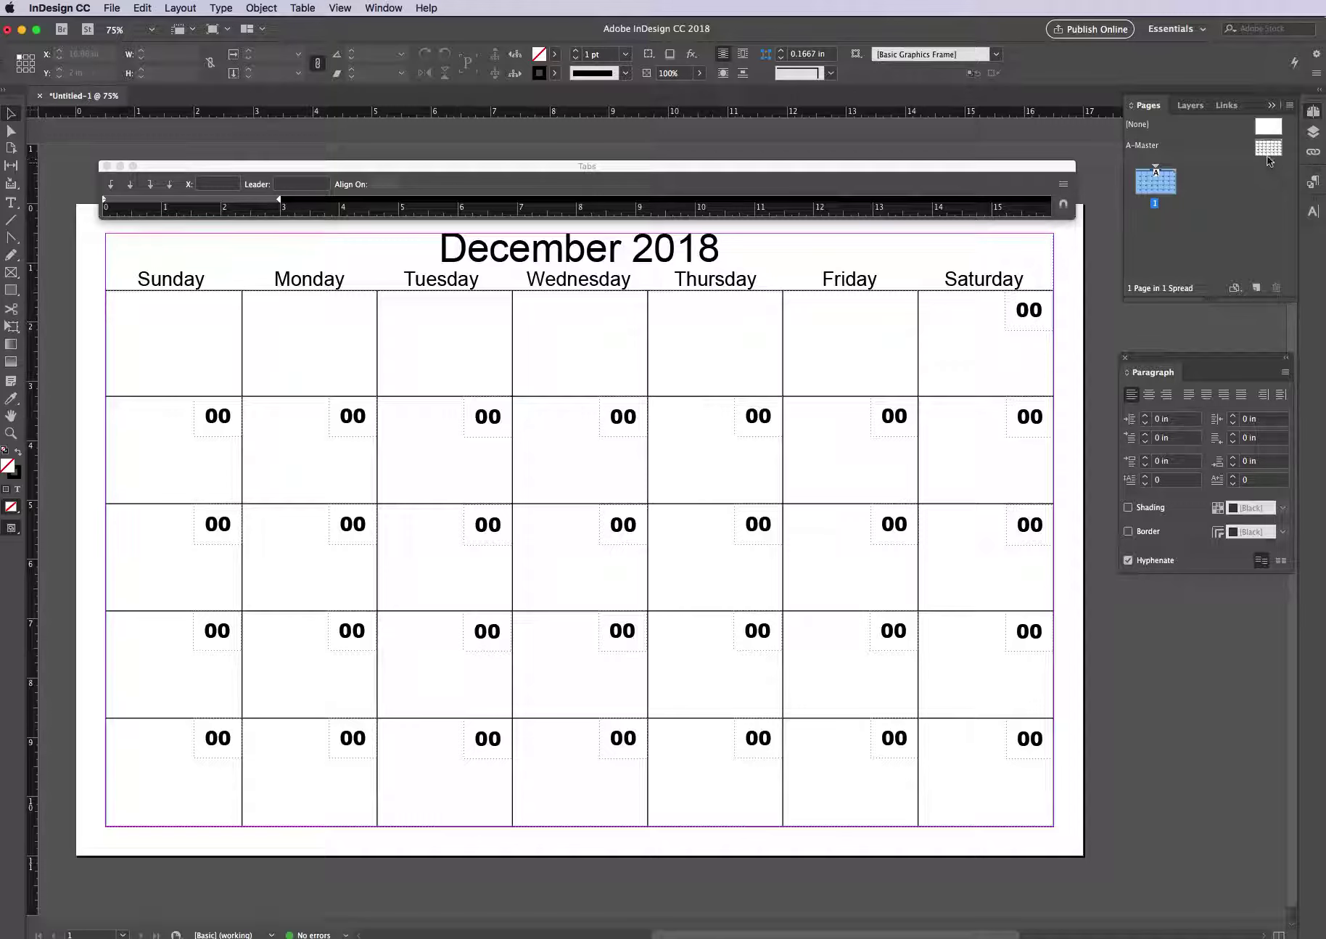
left_click(1033, 317)
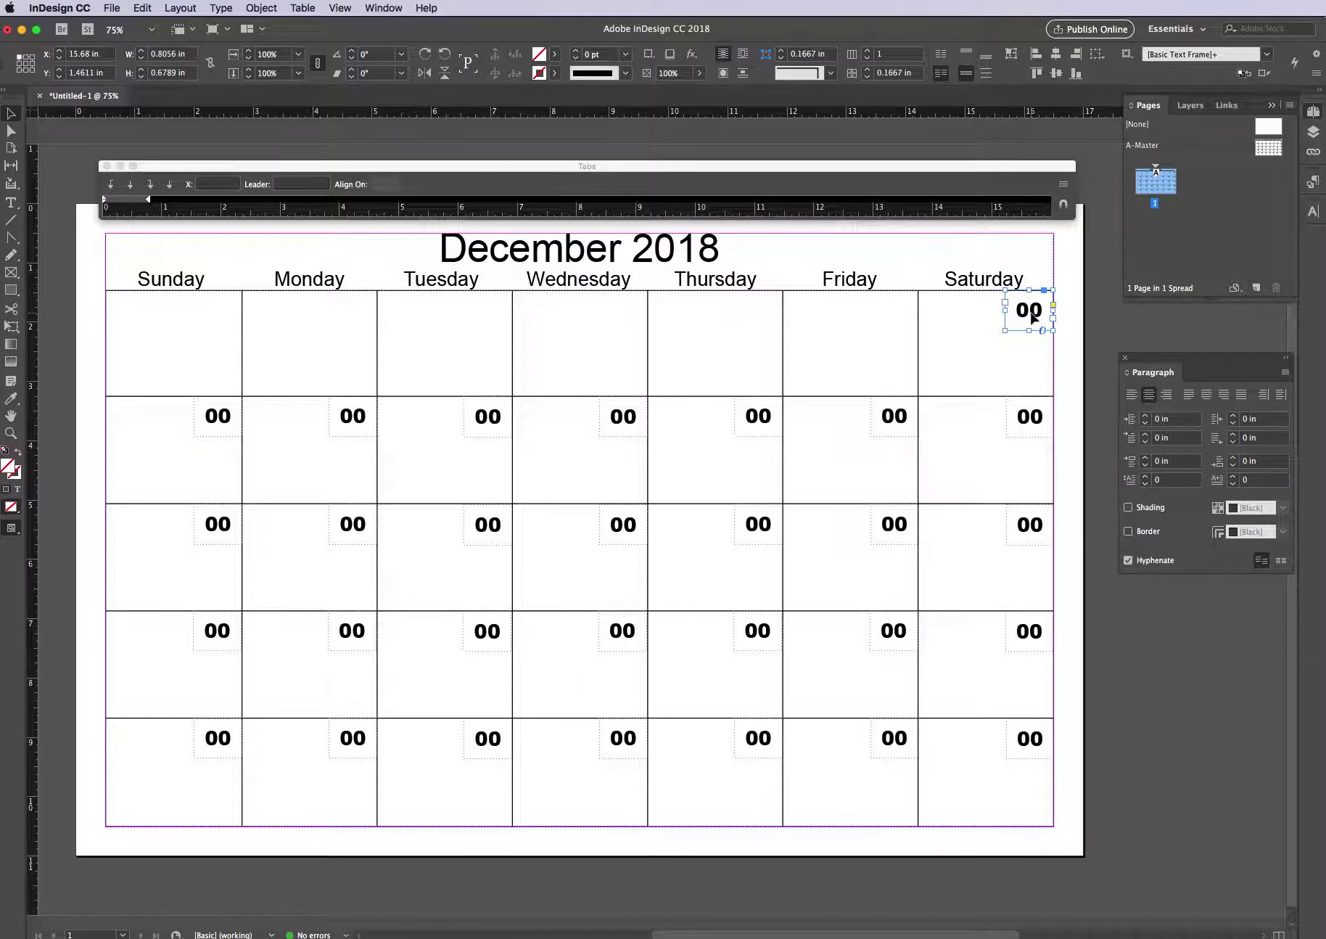
double_click(1033, 313)
left_click_drag(1045, 314, 1020, 310)
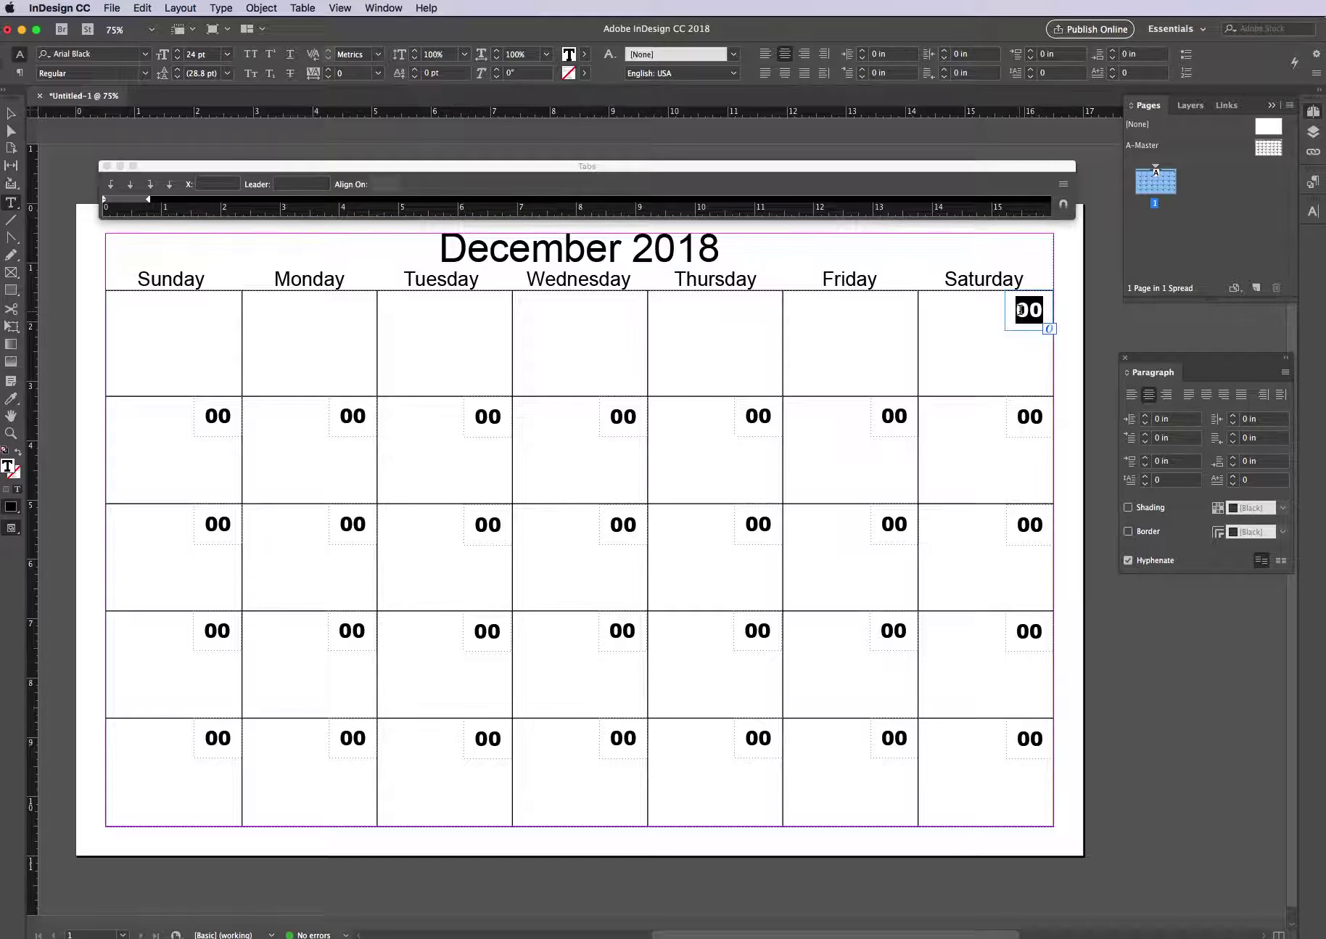
type("1")
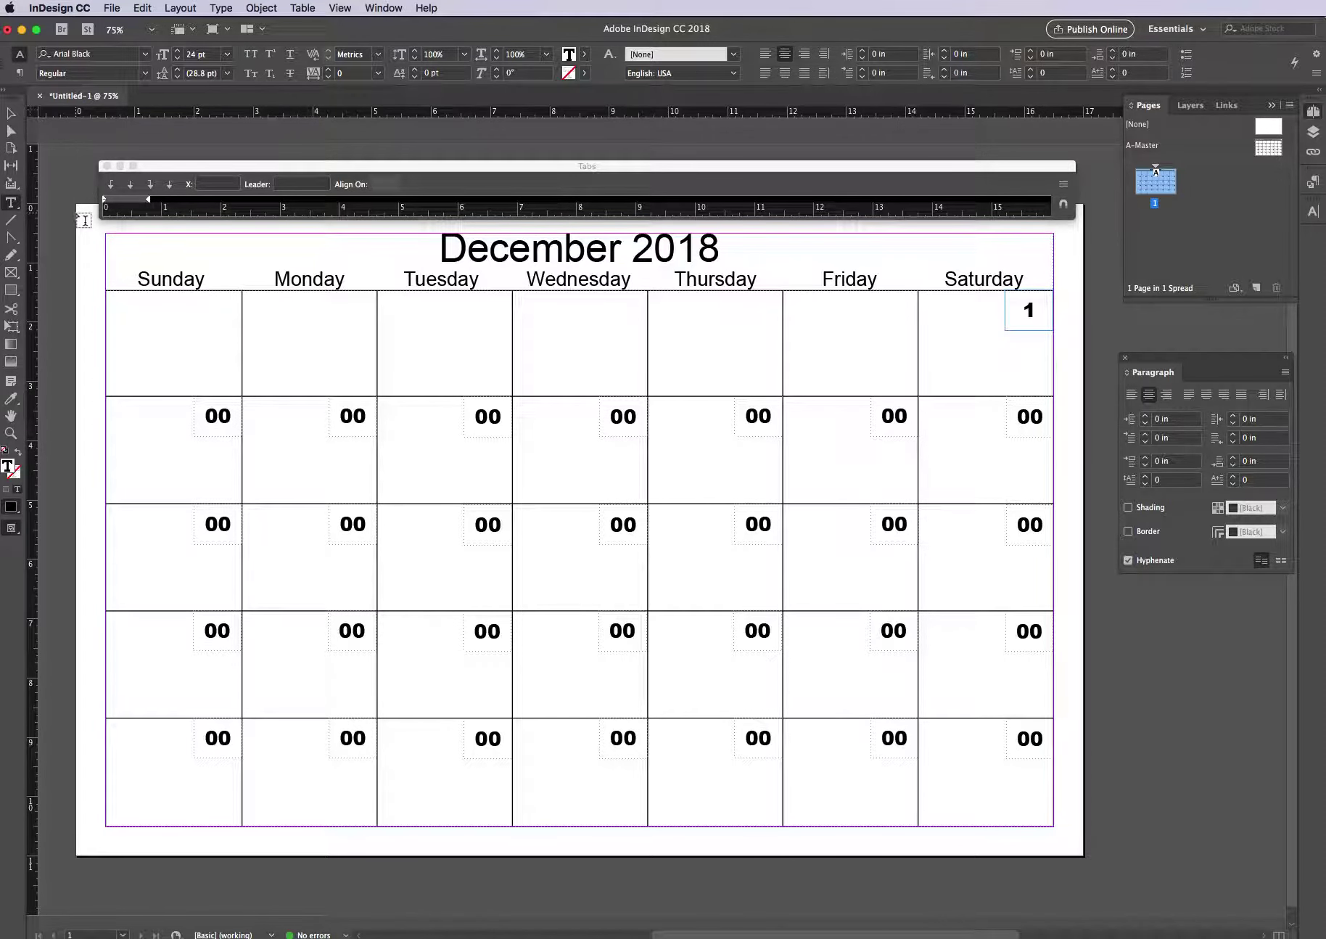
key("Escape")
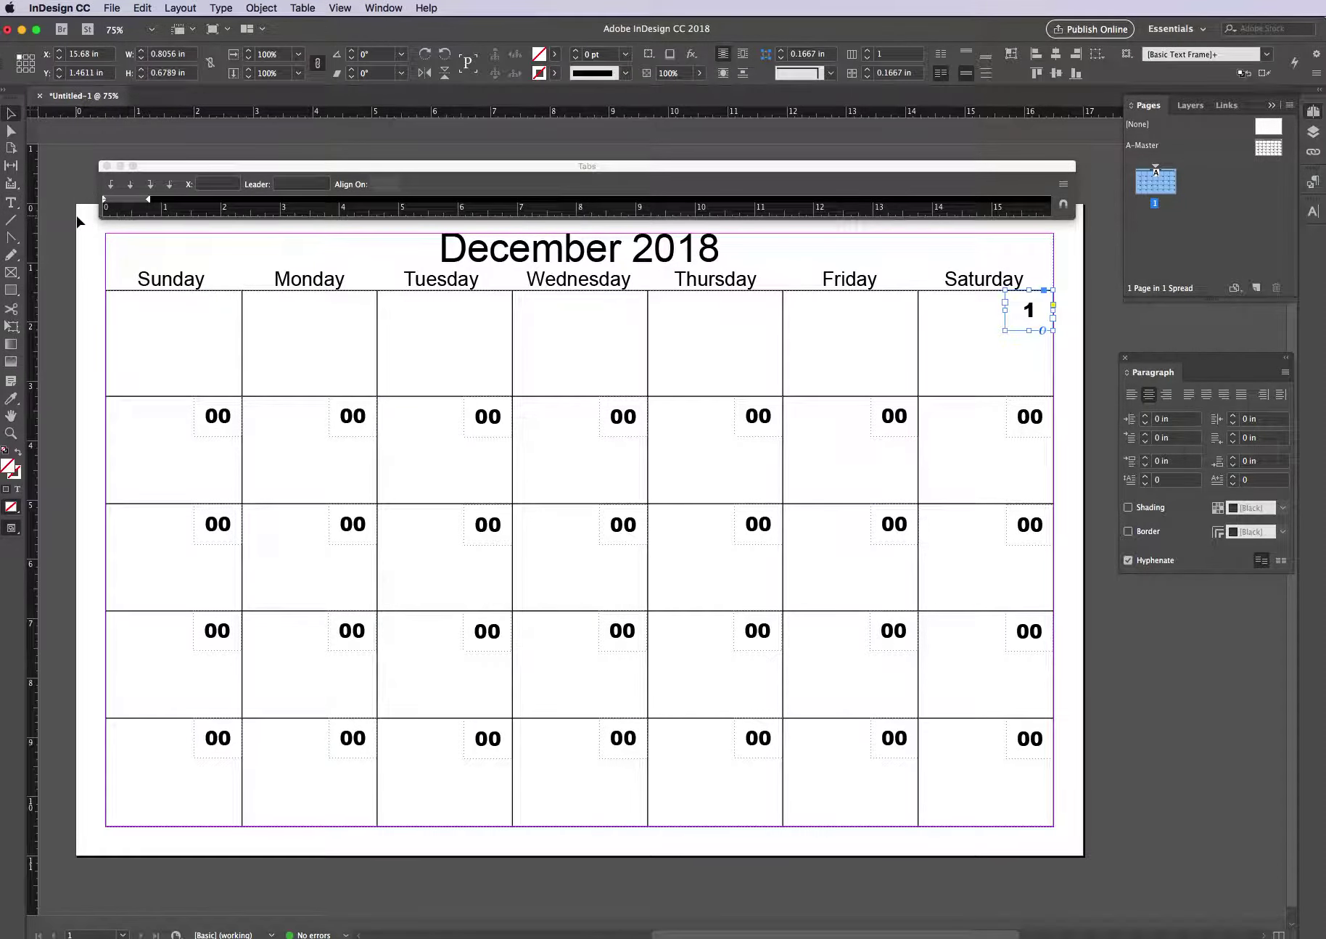
Step: Override the 00 placeholder in the second row's Sunday cell and replace its text with 2
left_click(216, 419, "shift")
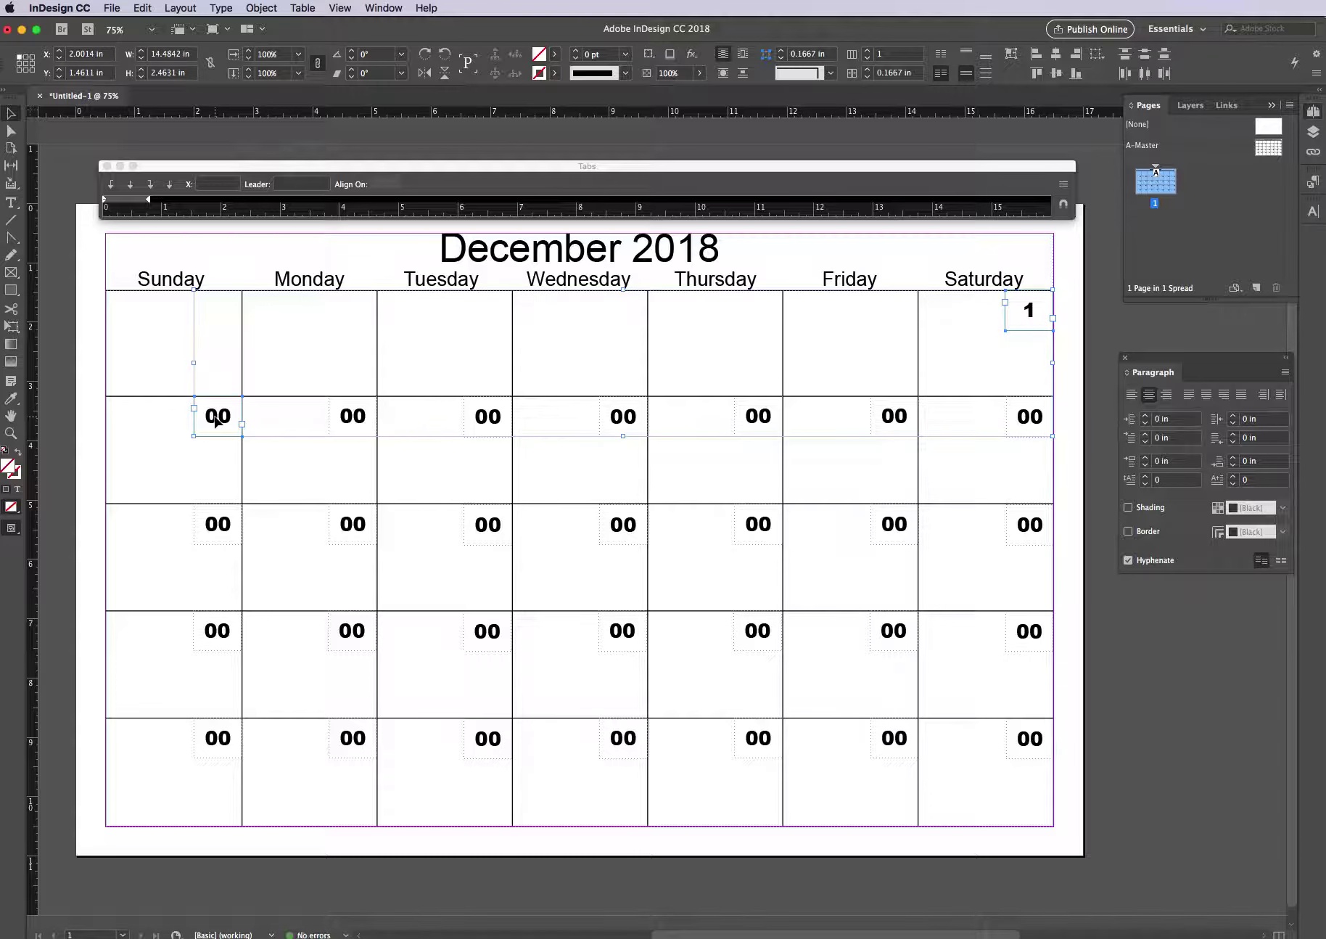
double_click(218, 418)
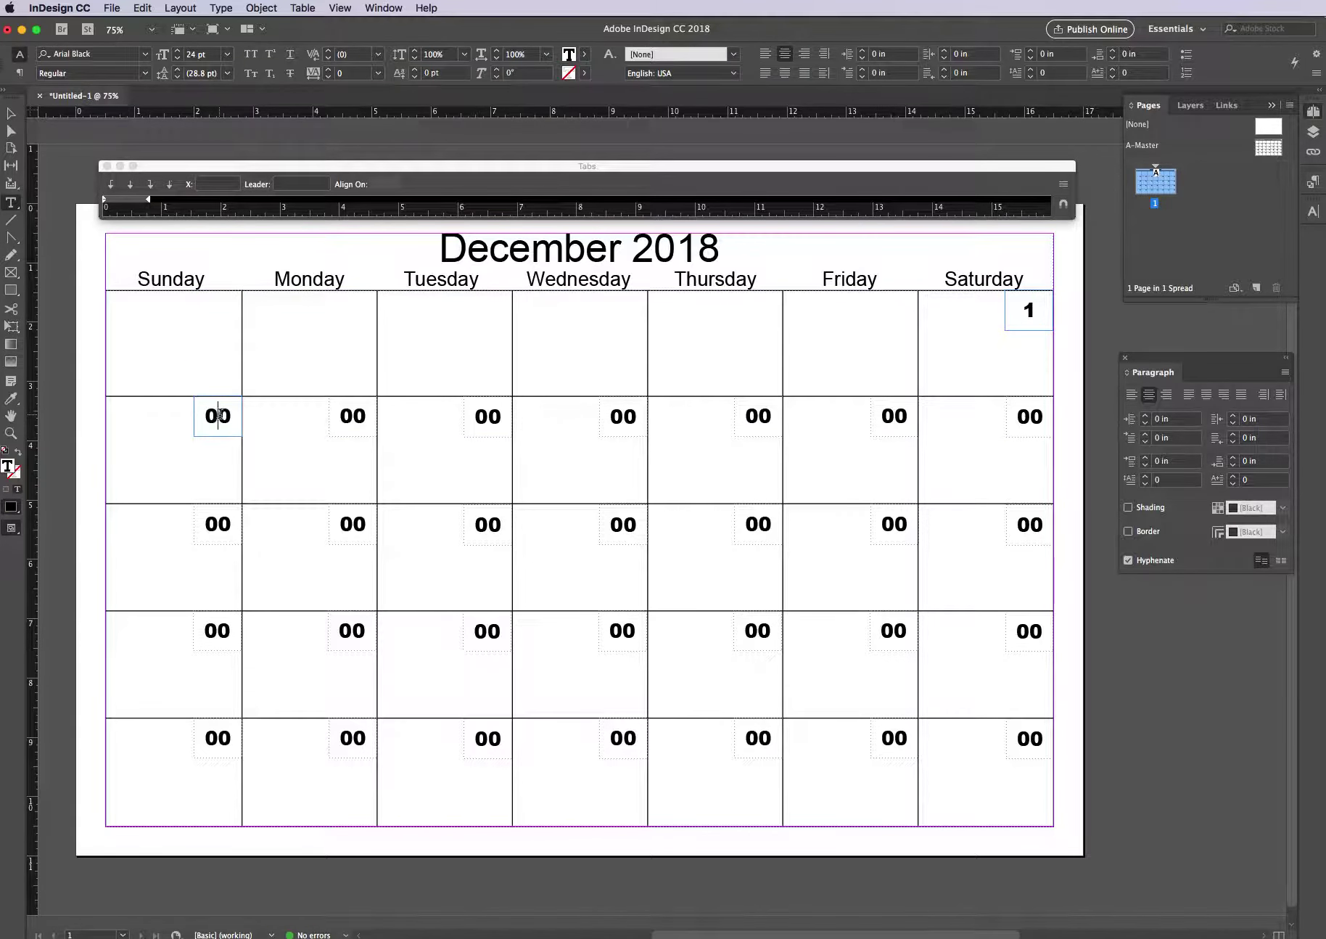
double_click(212, 416)
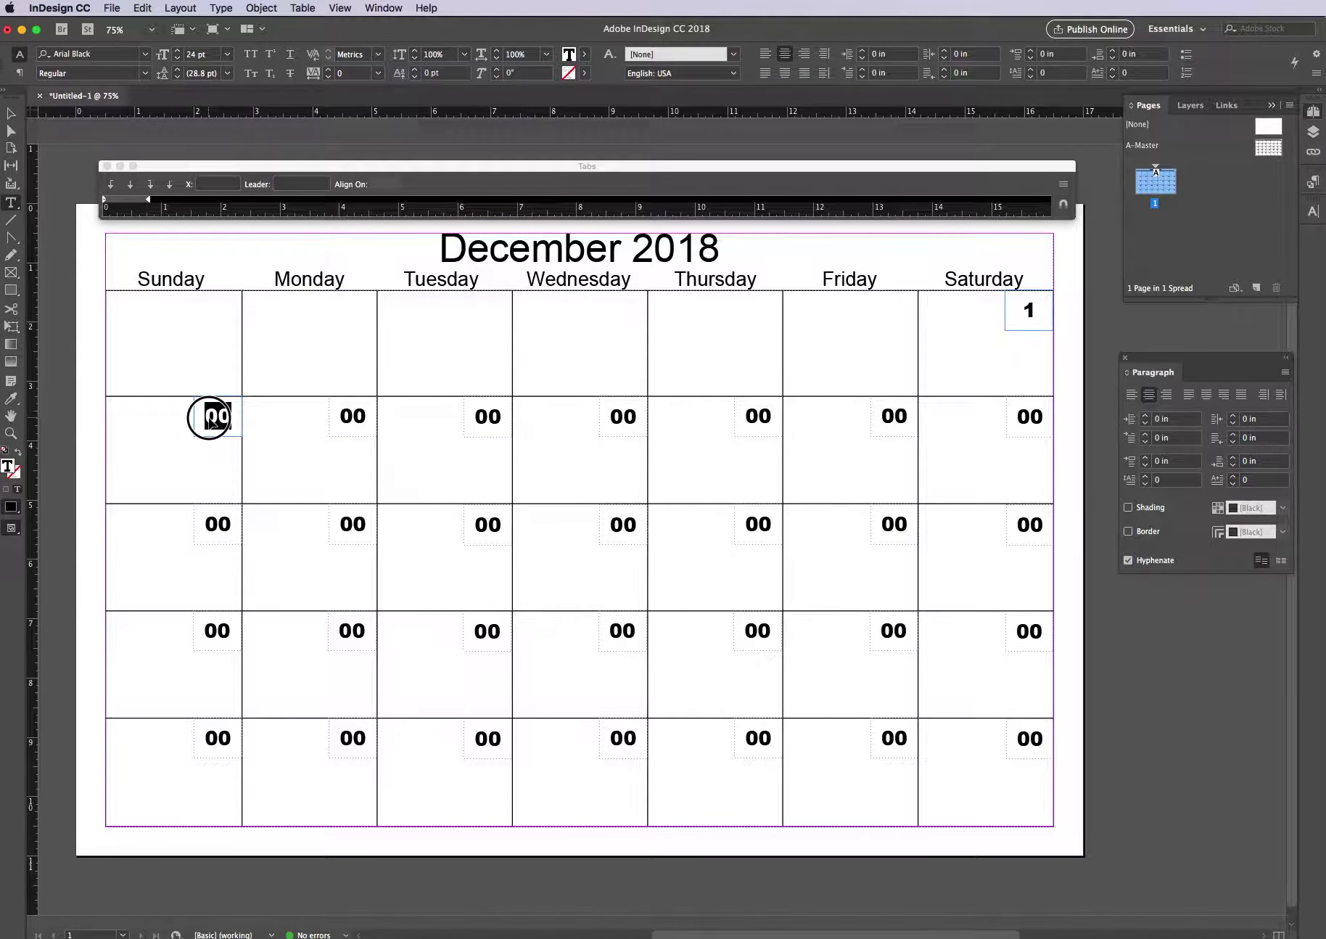
type("2")
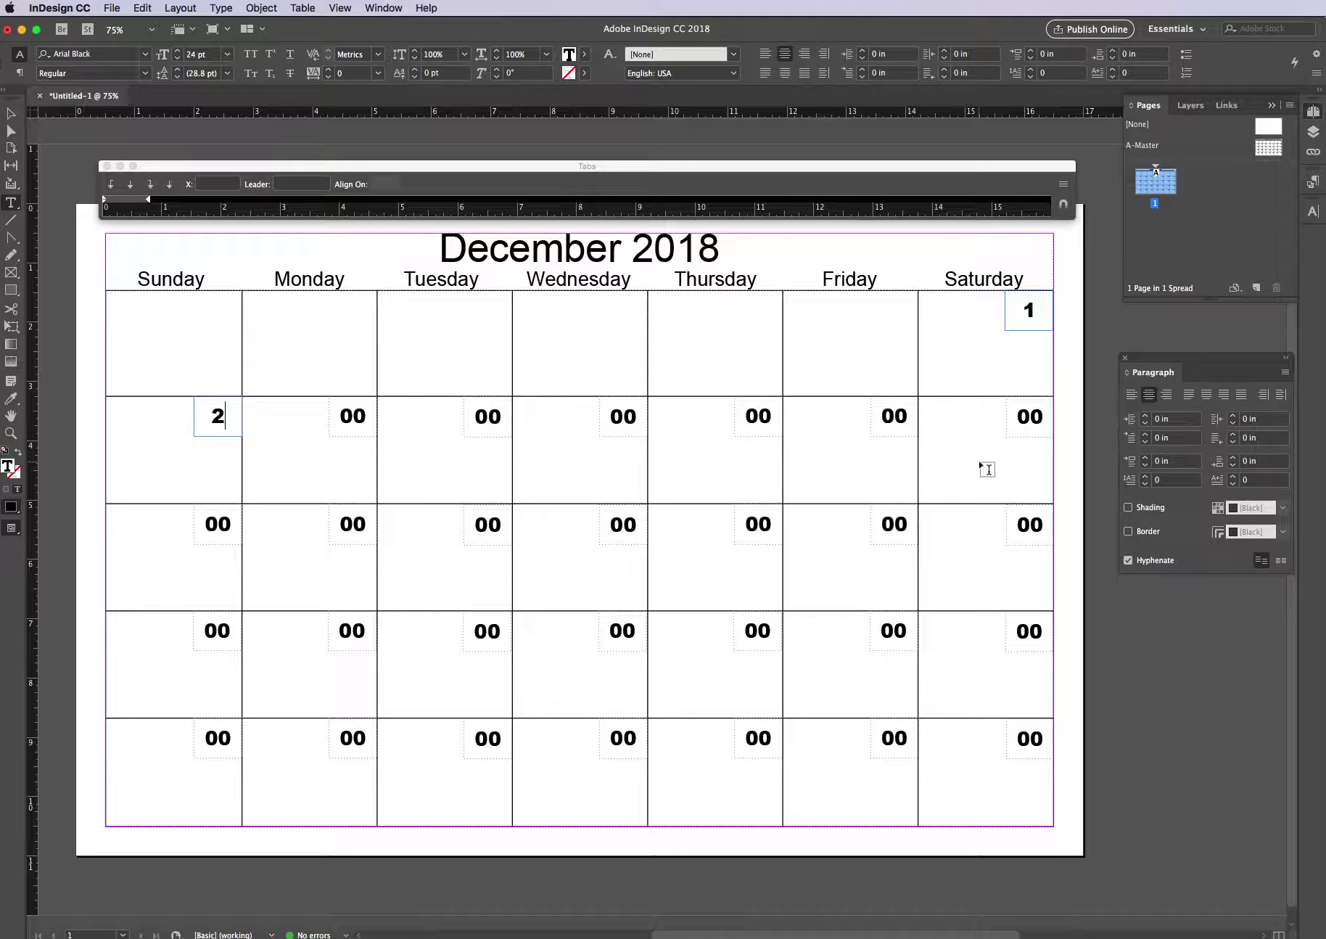
left_click(12, 118)
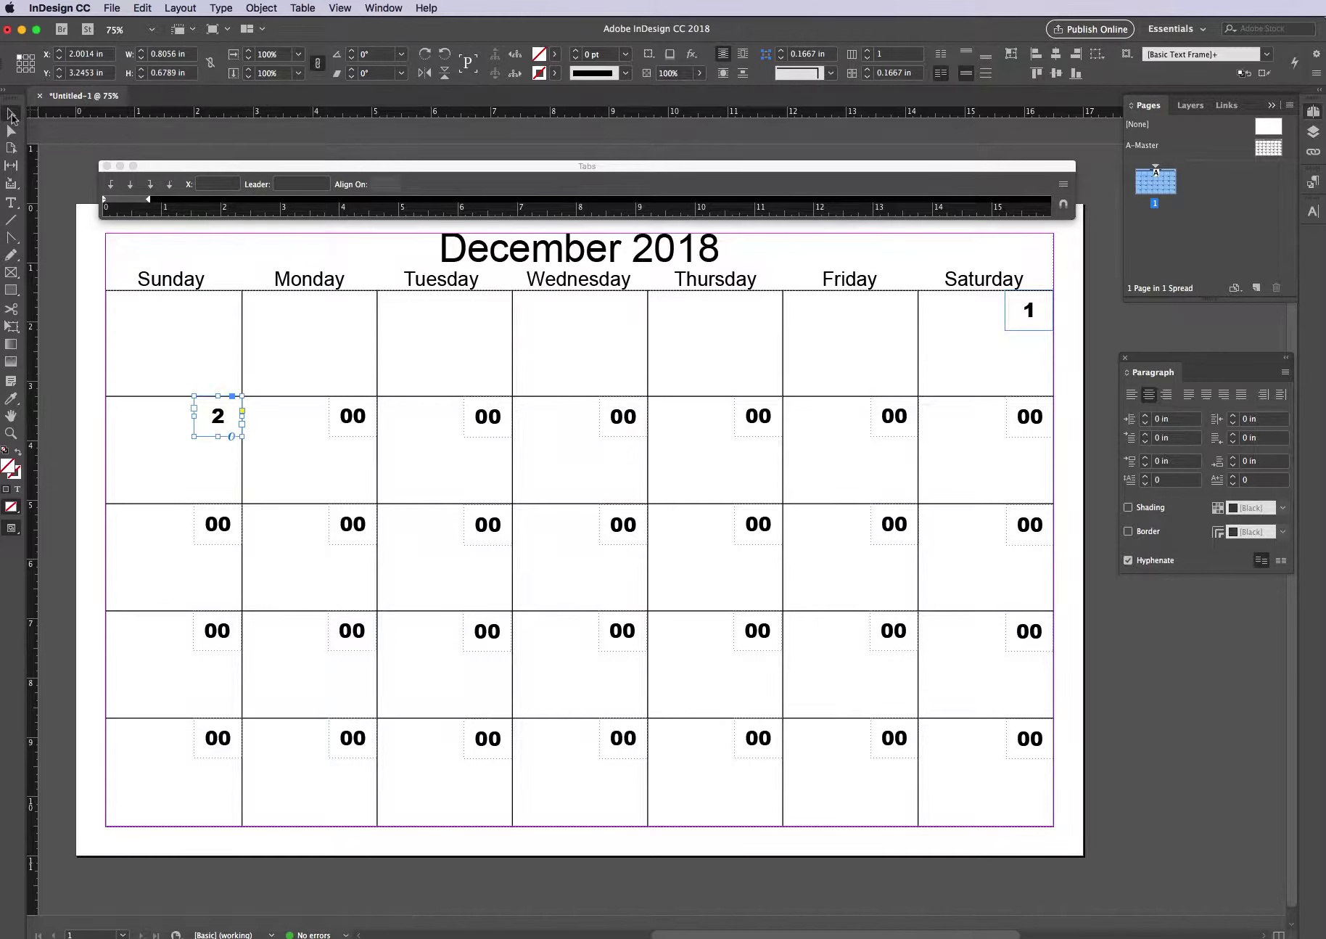
Step: Override the 00 placeholder in the second row's Monday cell and replace its text with 3
left_click(345, 434)
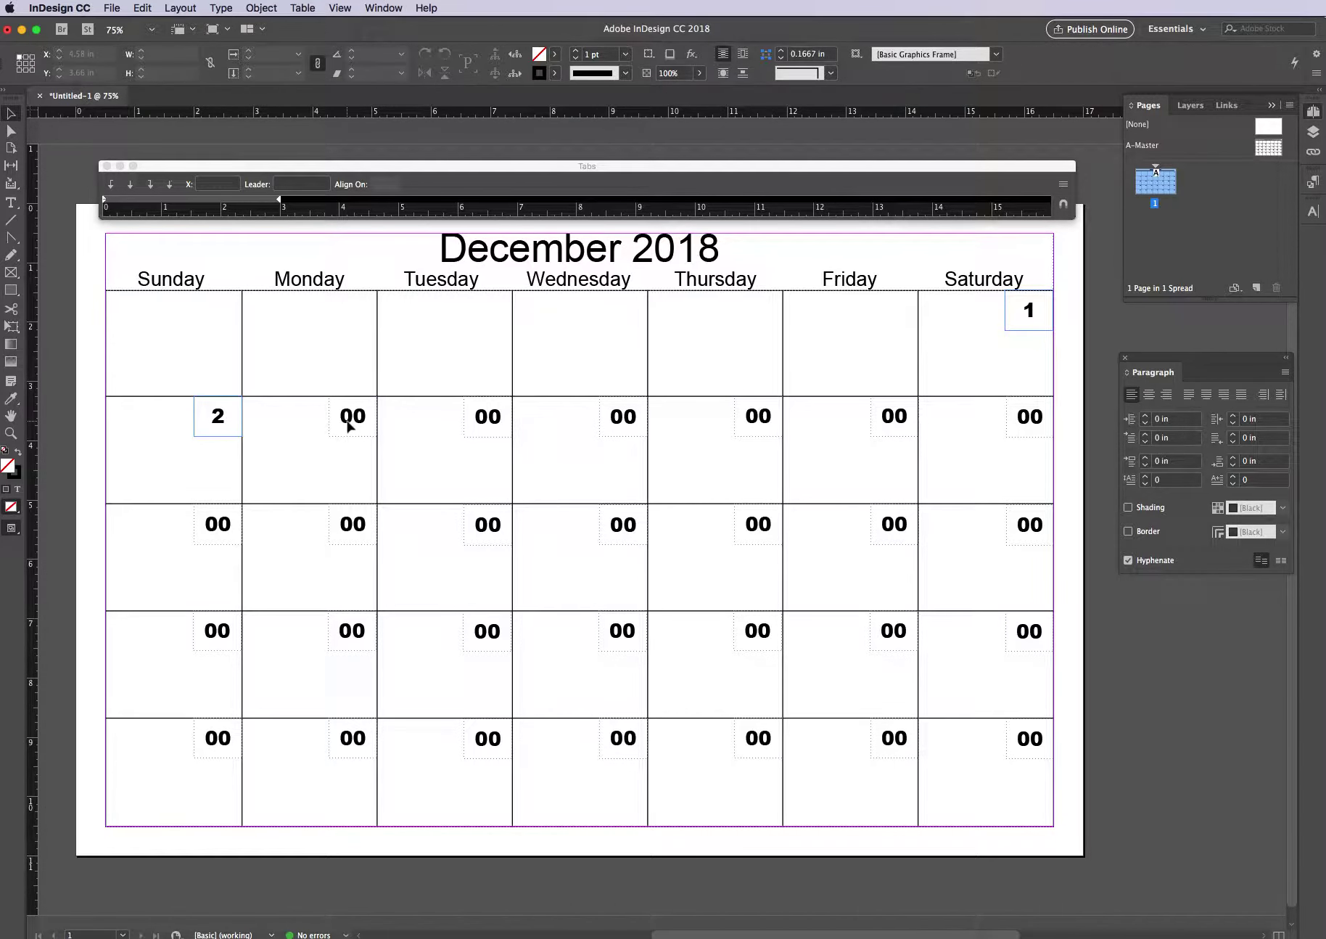
left_click(349, 425)
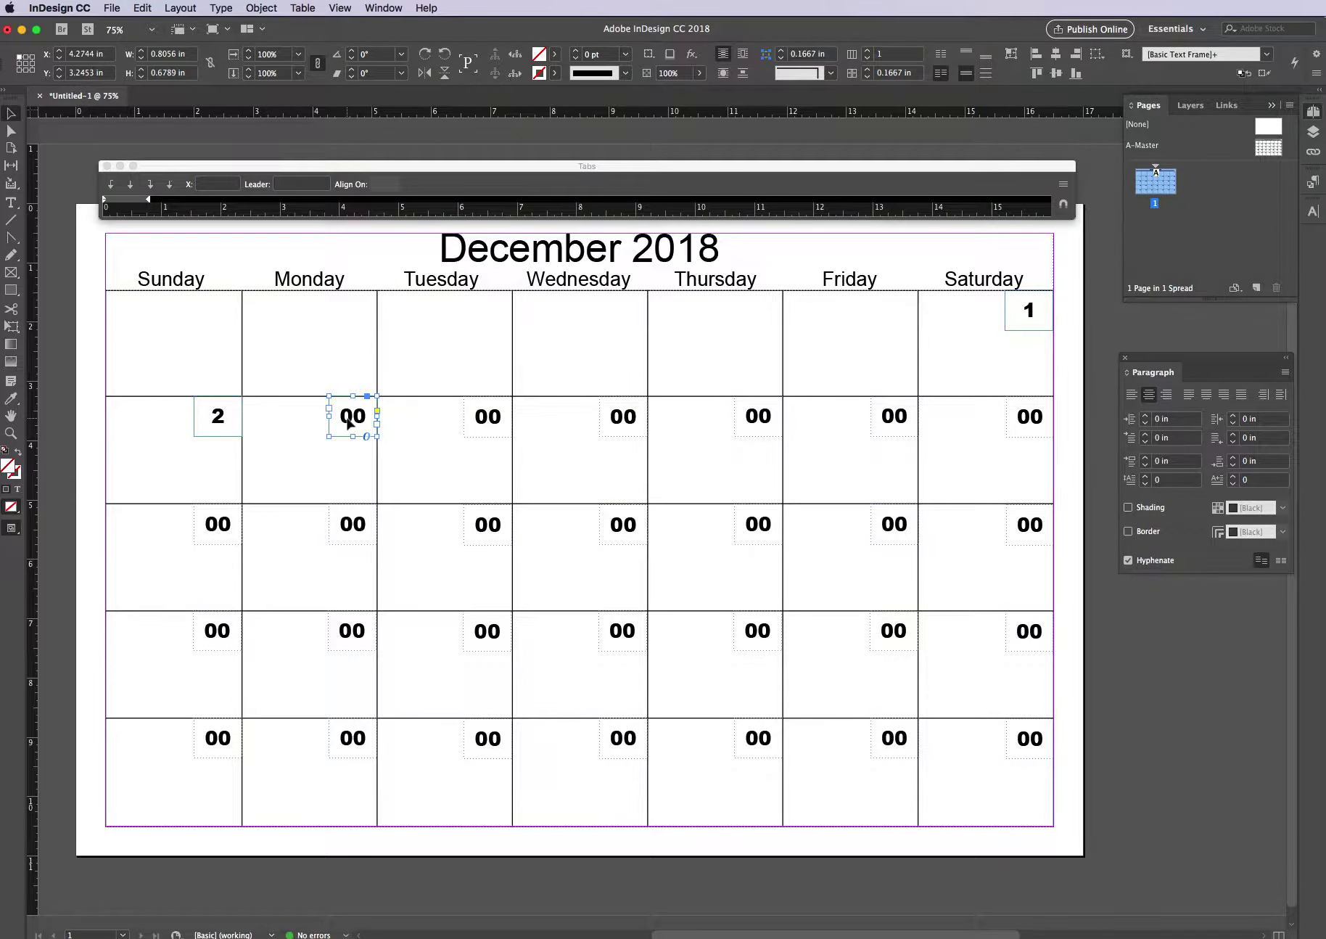
double_click(351, 420)
double_click(342, 418)
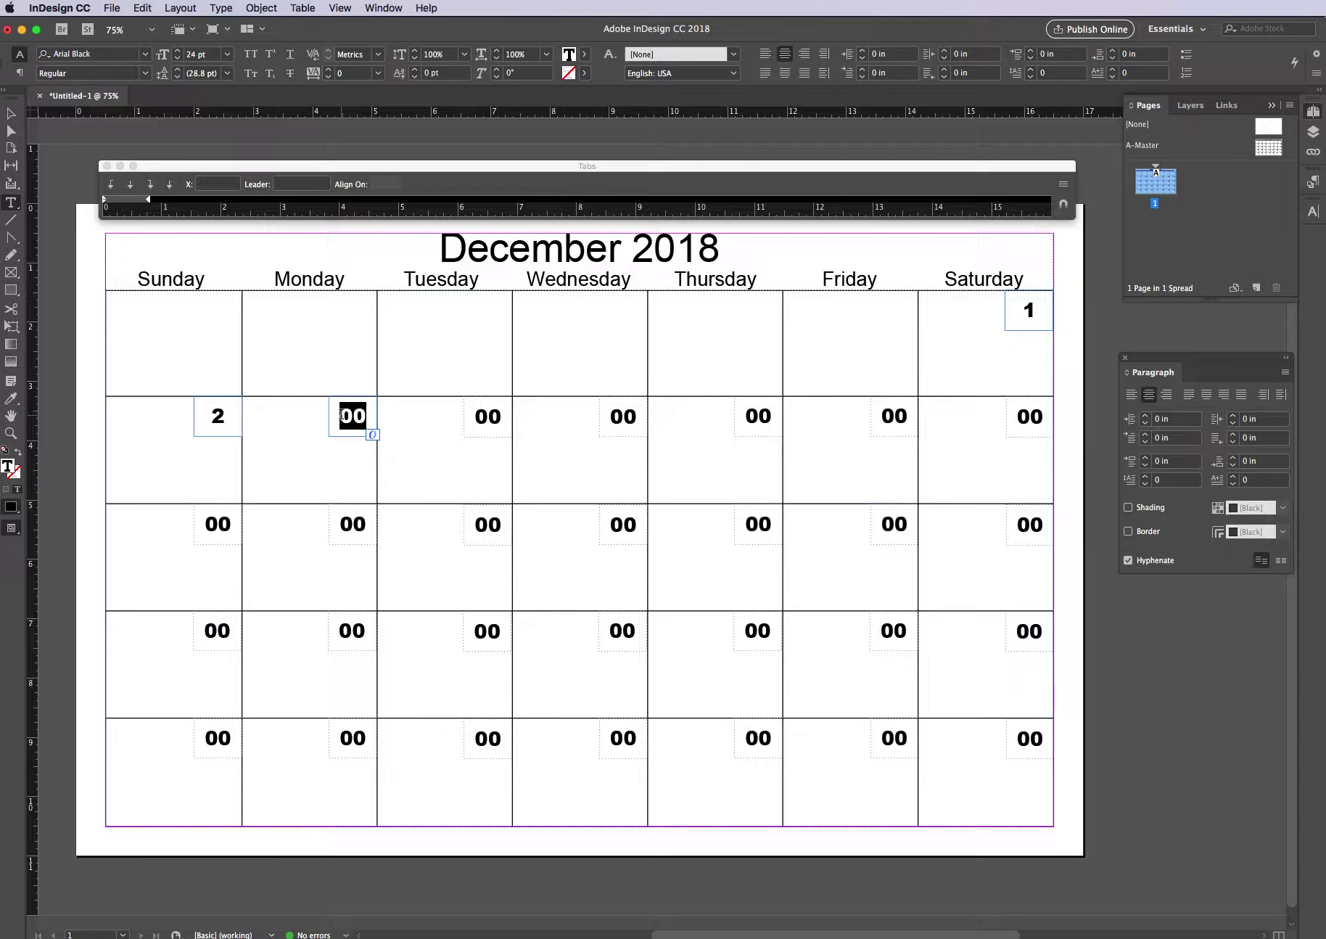
type("3")
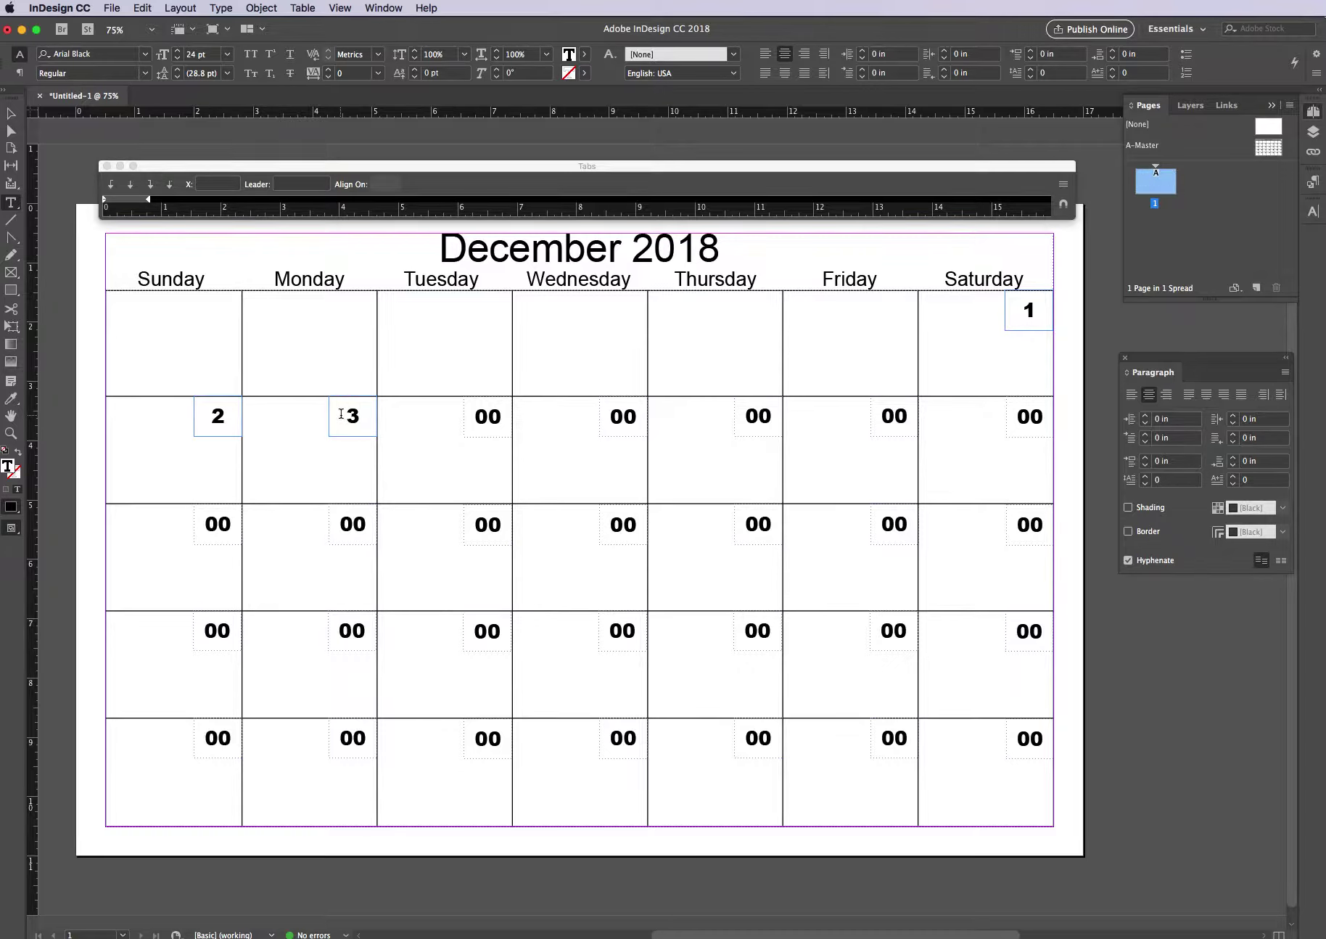